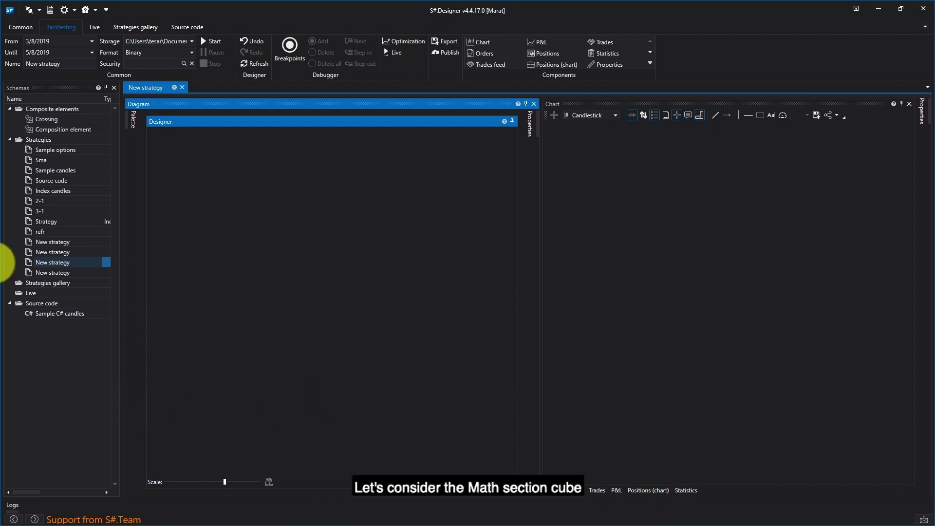
Add a Formula cube from the Math section to the middle of the empty strategy diagram.
left_click(132, 116)
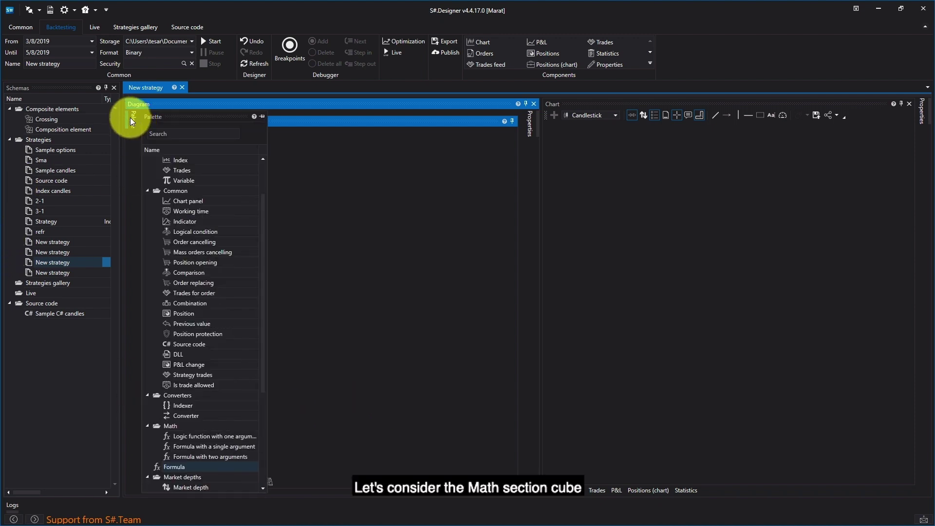
left_click(177, 467)
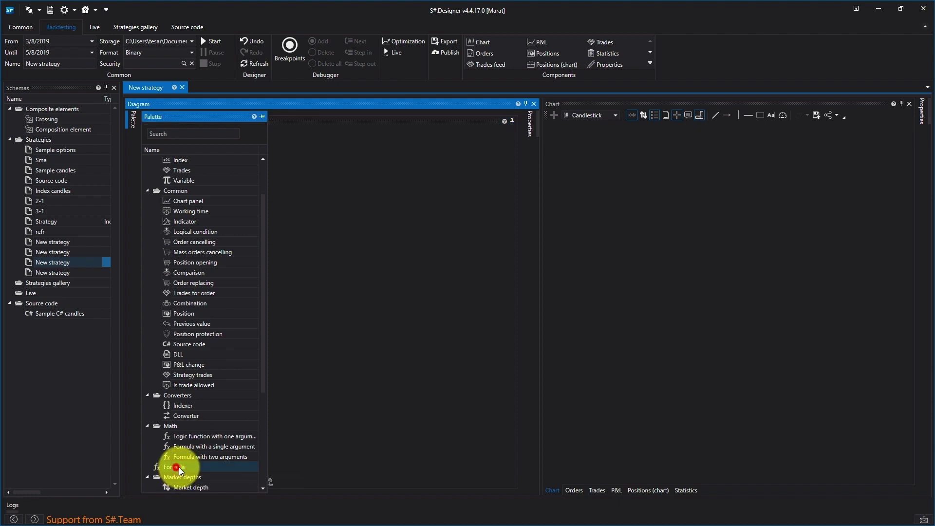
left_click_drag(168, 469, 329, 241)
left_click(435, 189)
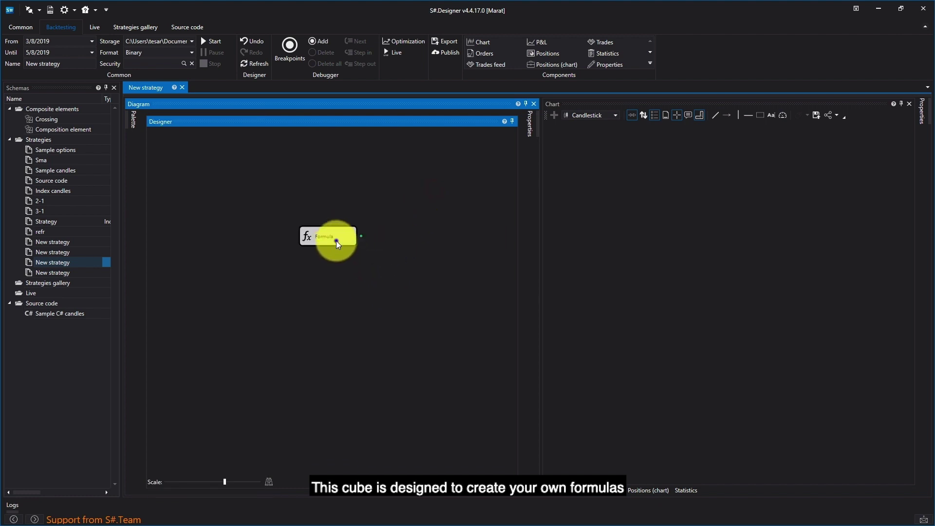
Set the Formula cube's formula to y+3*x in its properties.
left_click(335, 241)
right_click(347, 304)
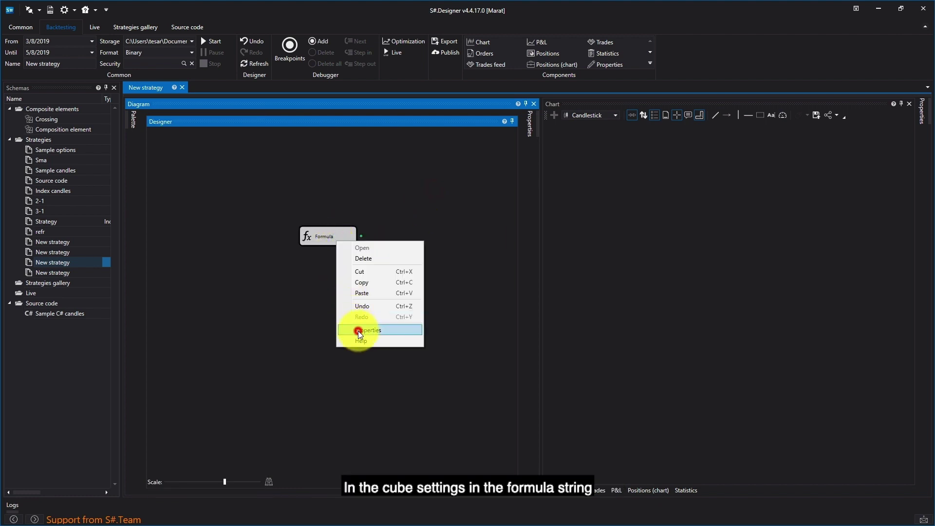
left_click(360, 332)
left_click(486, 199)
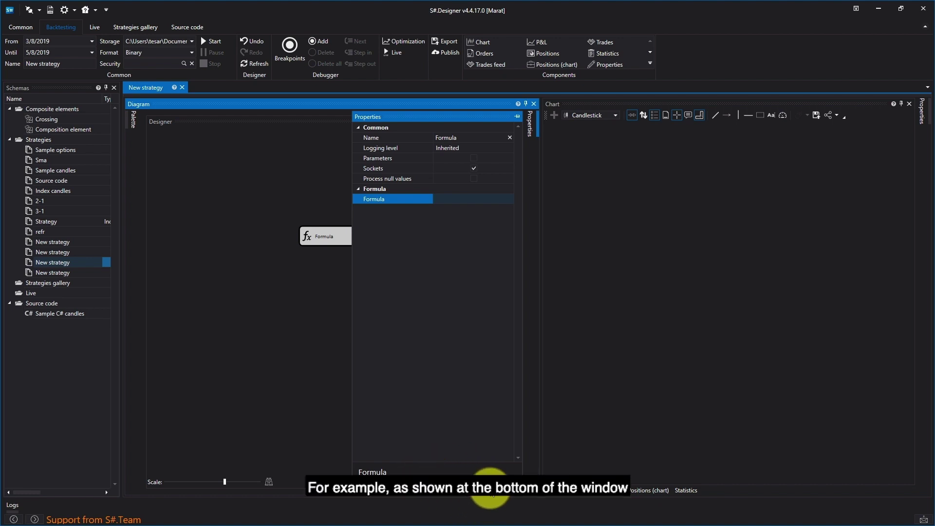
left_click(455, 199)
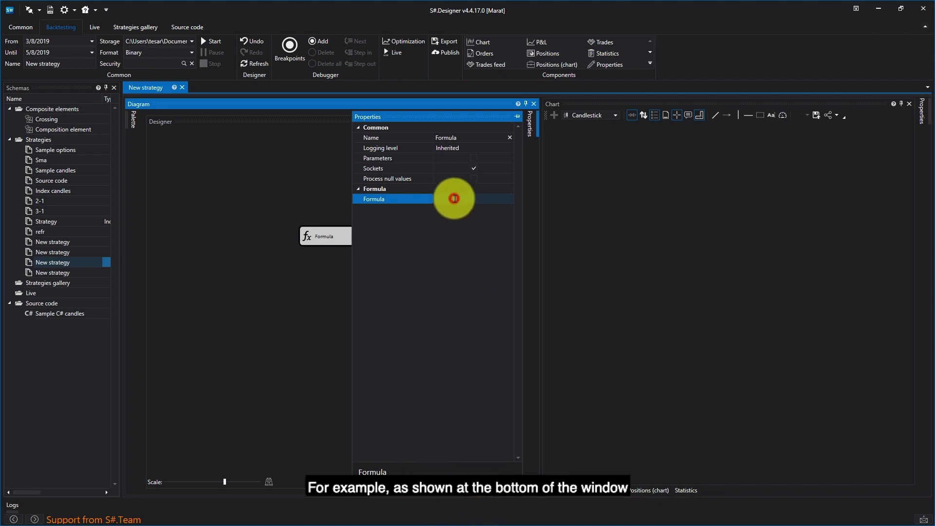
type("y")
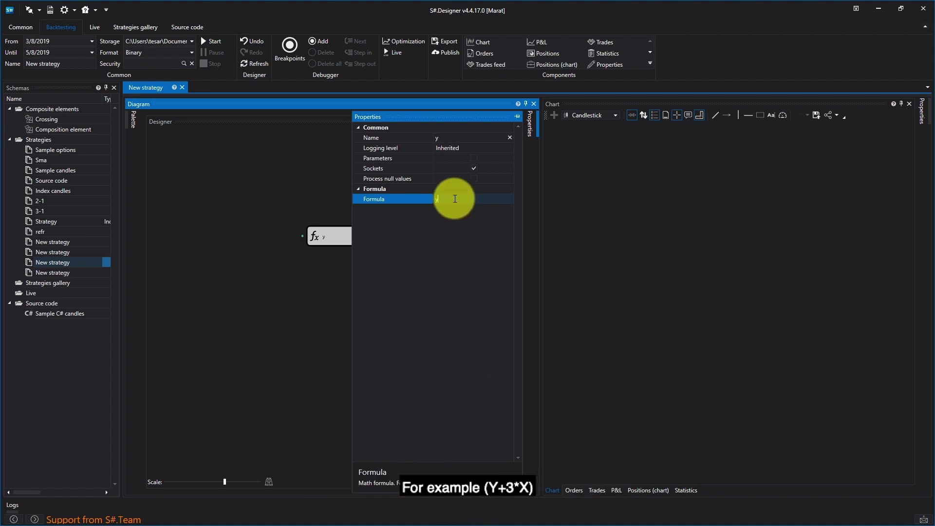
type("+3*x")
left_click(255, 195)
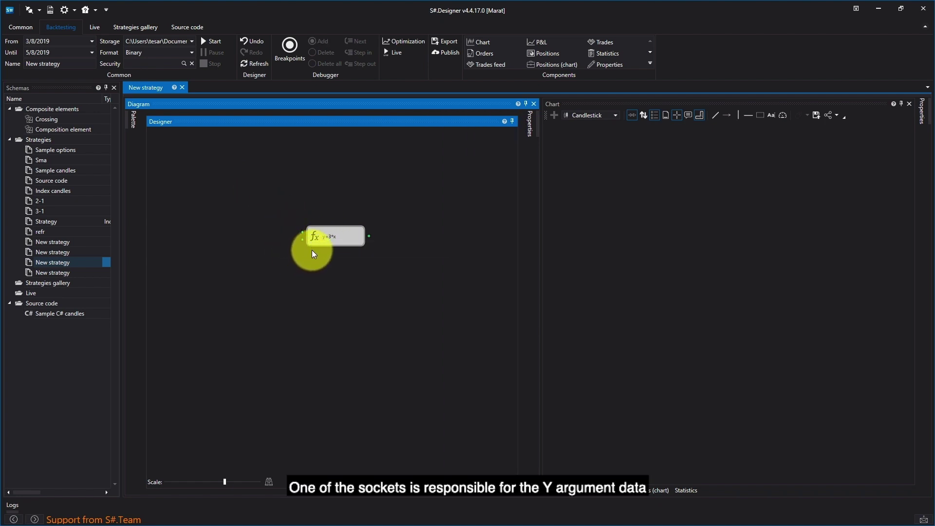
mouse_move(303, 232)
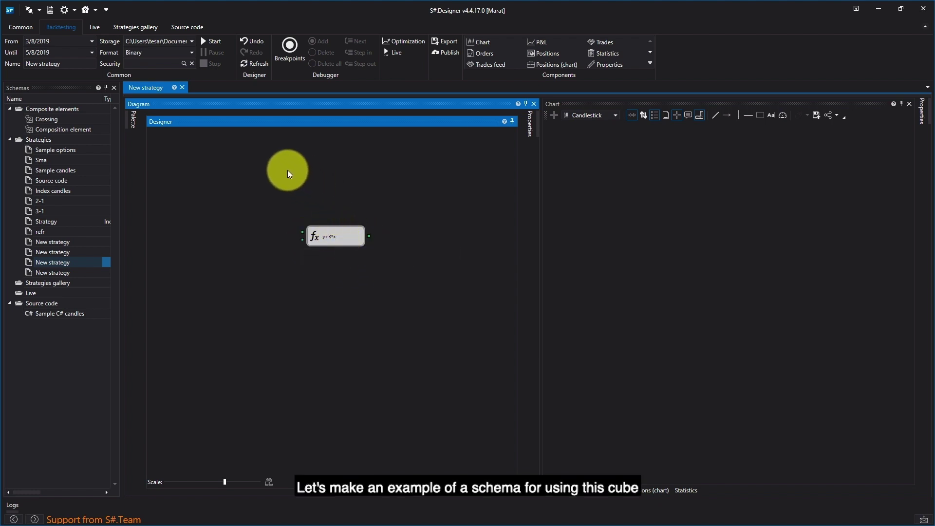
Add two Variable cubes to the diagram and place them one above the other to the left of the formula cube.
left_click(133, 122)
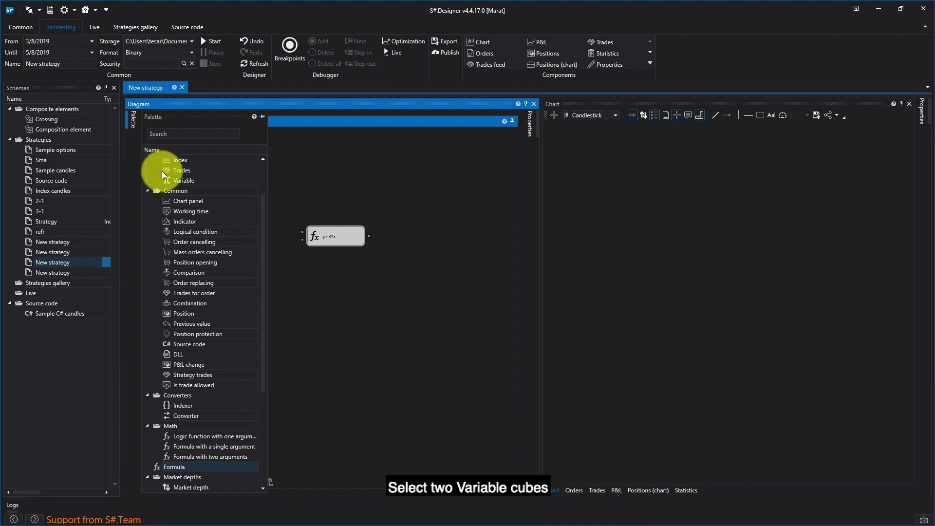
left_click(177, 182)
left_click_drag(182, 179, 322, 174)
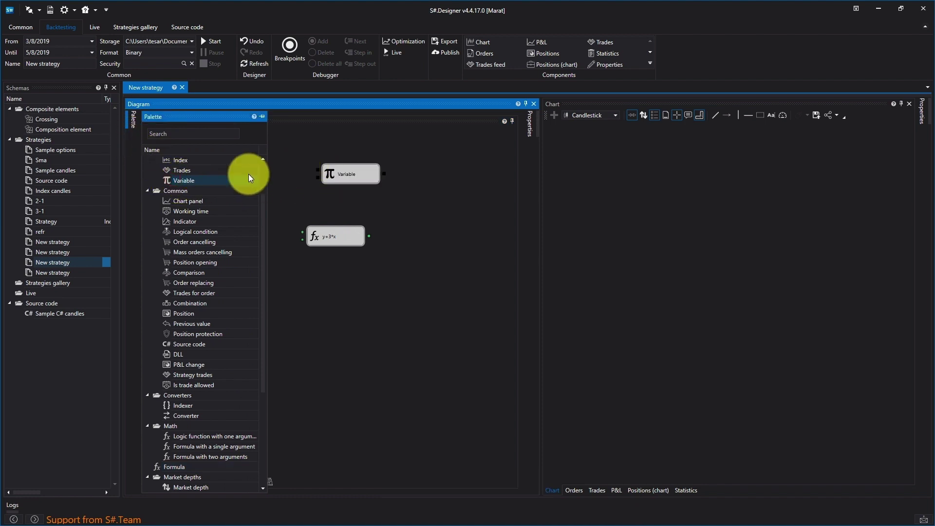
left_click_drag(206, 191, 339, 283)
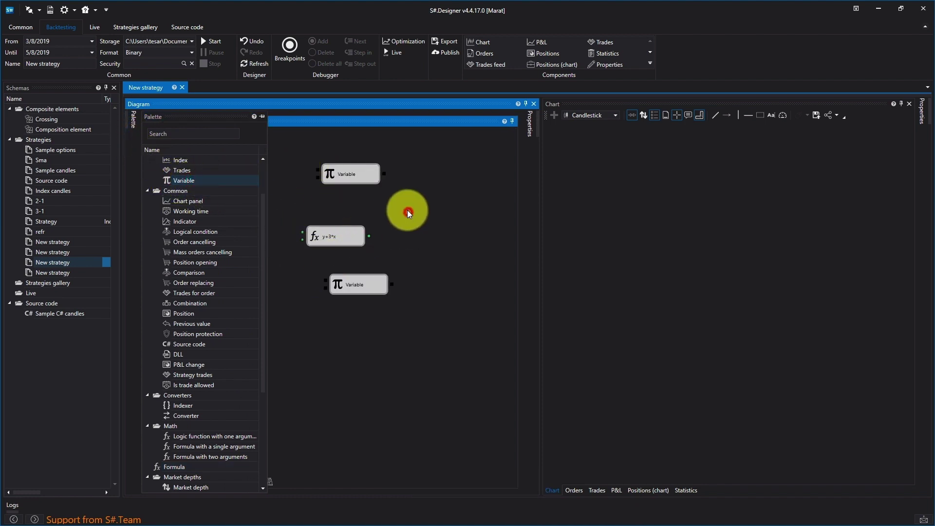
left_click(349, 175)
left_click_drag(349, 177, 255, 195)
left_click_drag(337, 285, 235, 265)
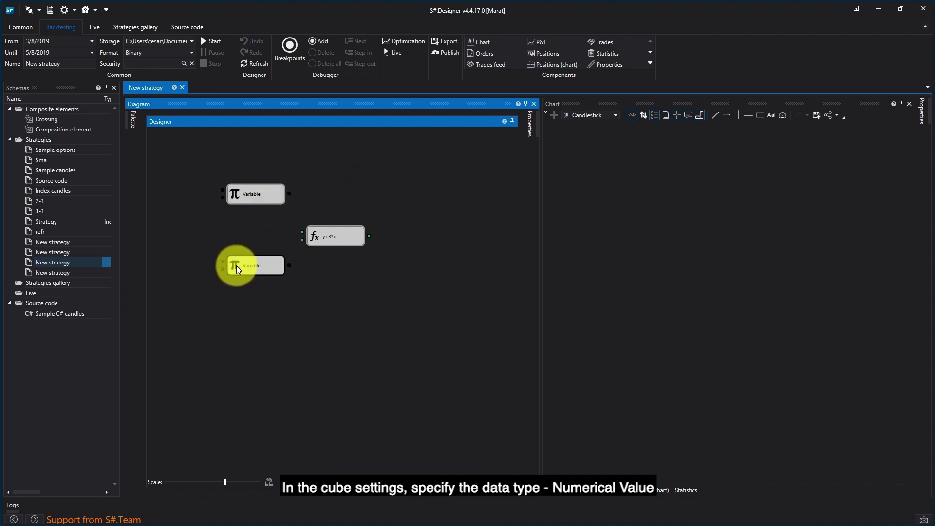
Set the upper Variable cube's type to Numeric value and its value to 2.
right_click(258, 199)
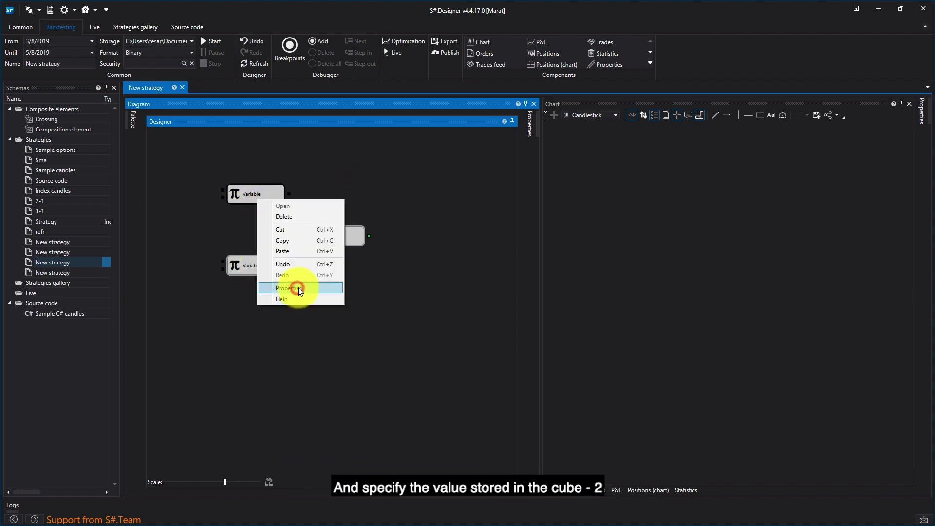
left_click(298, 287)
left_click(480, 198)
left_click(509, 198)
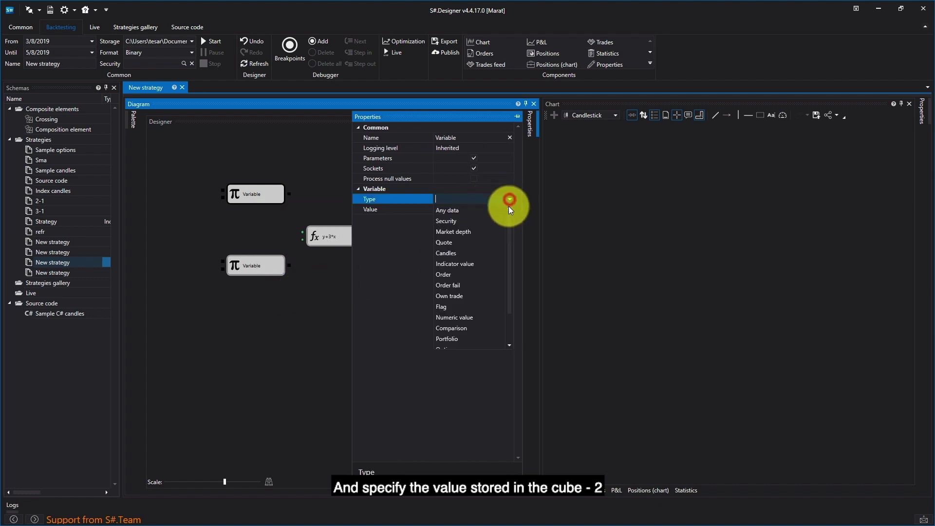
left_click(495, 317)
left_click(501, 210)
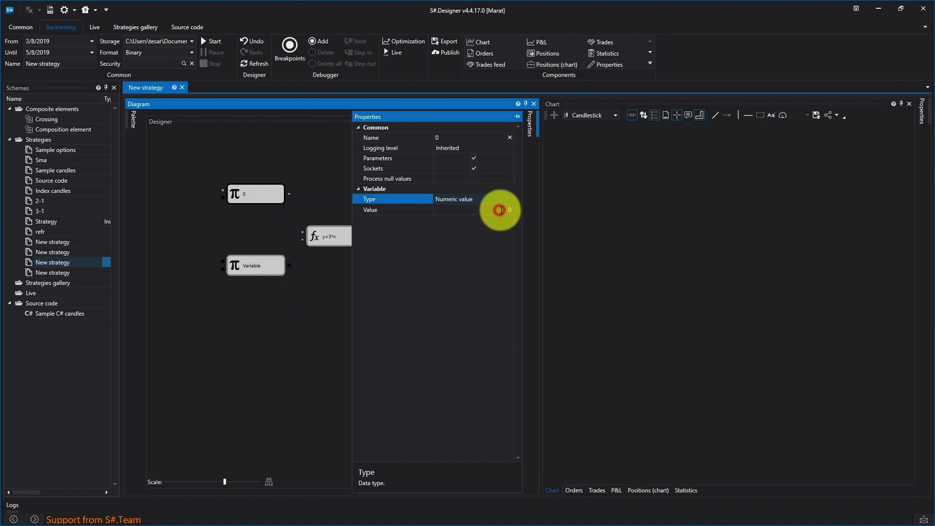
type("2")
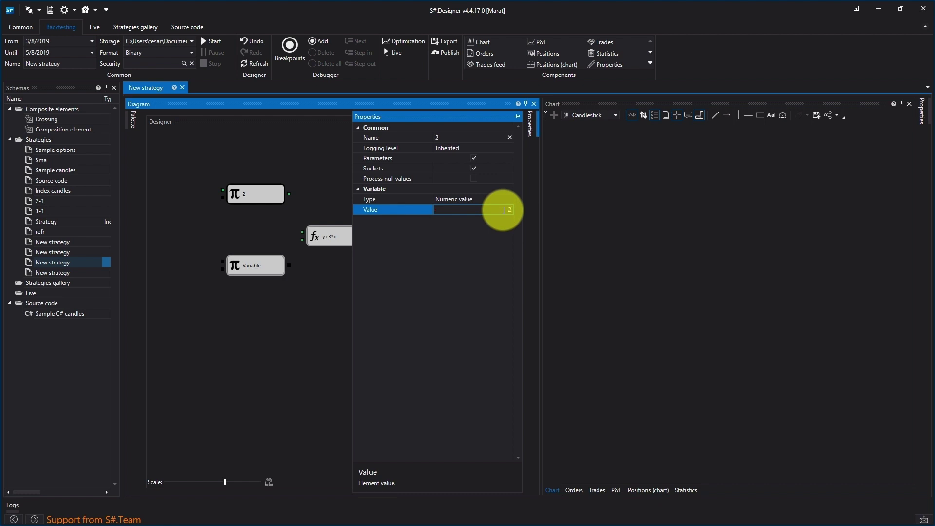
key("Return")
left_click(324, 293)
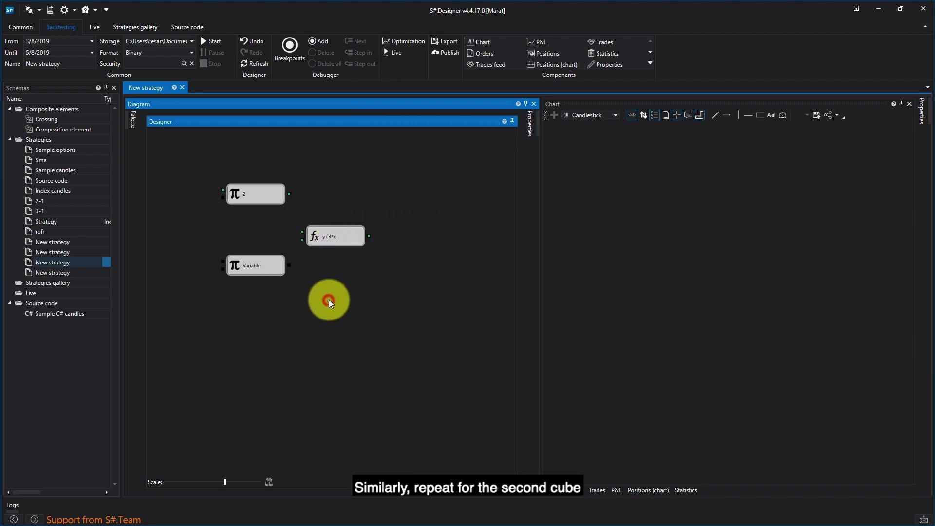
Set the lower Variable cube's type to Numeric value and its value to 4.
right_click(276, 268)
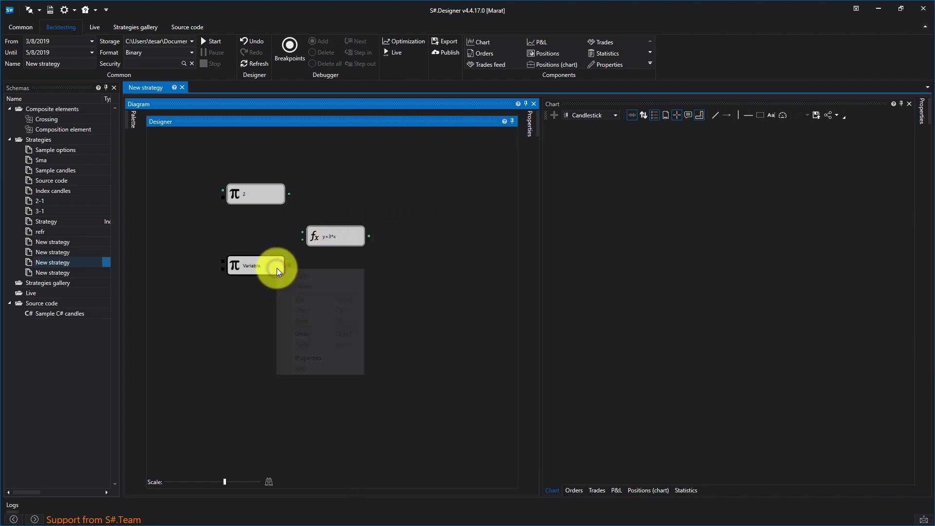
left_click(319, 359)
left_click(505, 208)
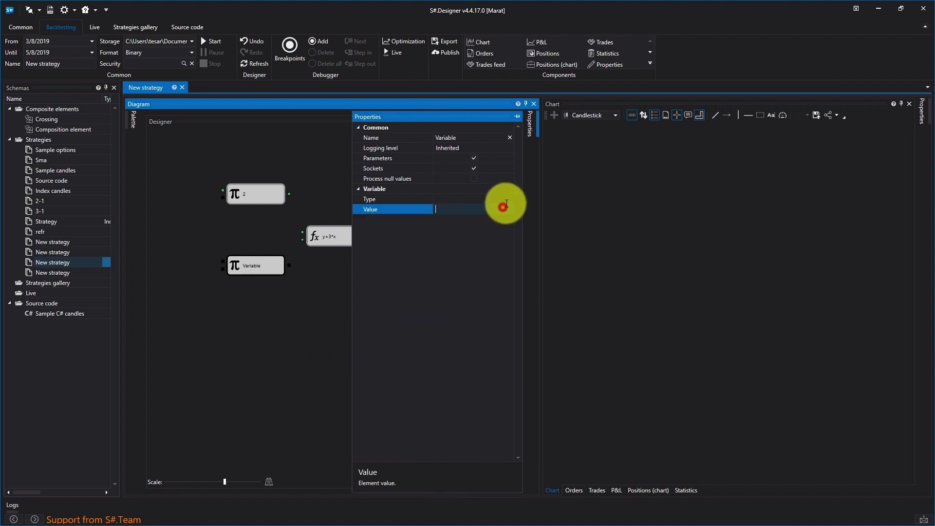
left_click(509, 199)
left_click(466, 321)
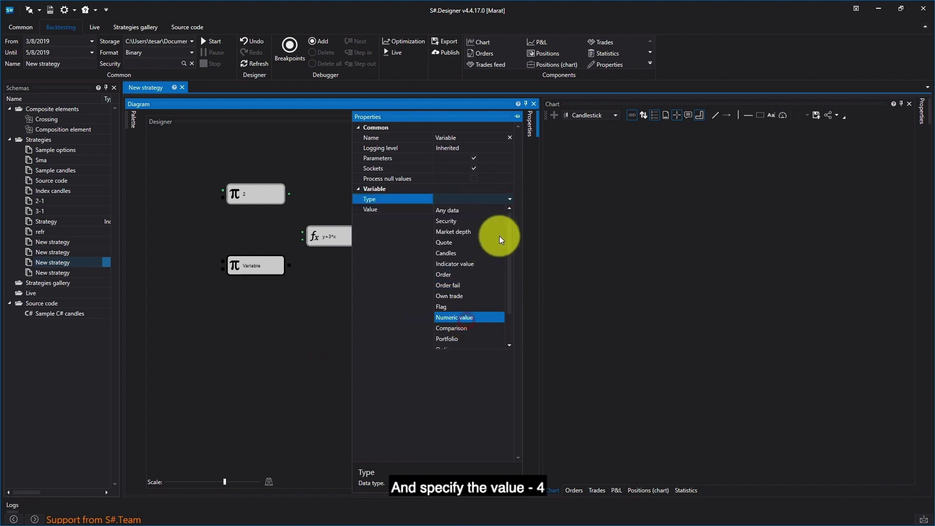
left_click(505, 209)
type("4")
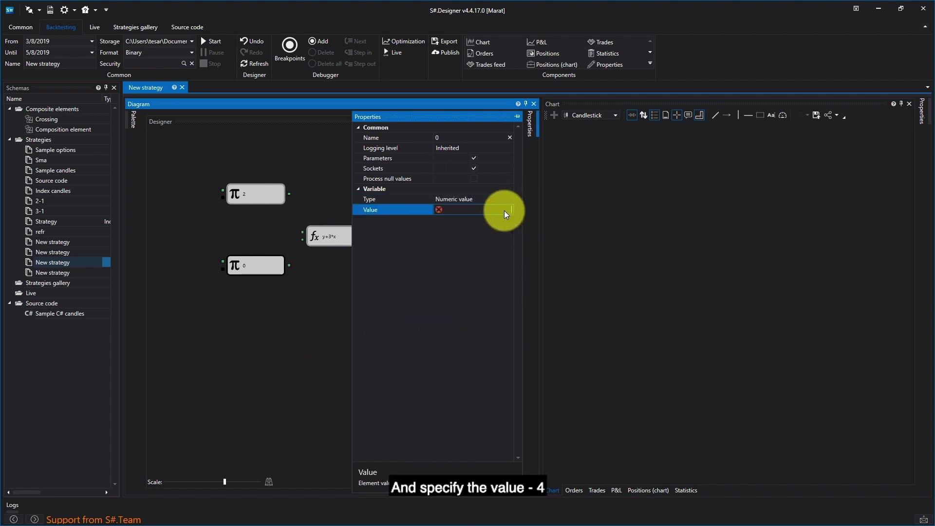
left_click(320, 303)
Connect the upper and lower Variable cubes to the formula cube's two inputs, and move the formula cube further right.
left_click_drag(289, 194, 301, 233)
left_click_drag(288, 265, 301, 247)
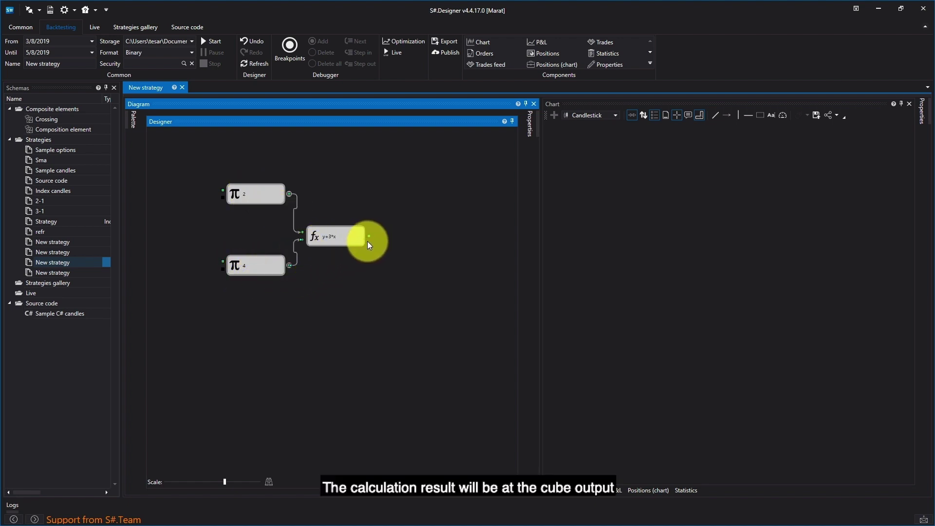
left_click(337, 242)
left_click_drag(338, 241, 396, 251)
Delete the upper Variable cube together with its link to the formula cube.
left_click_drag(343, 167, 307, 201)
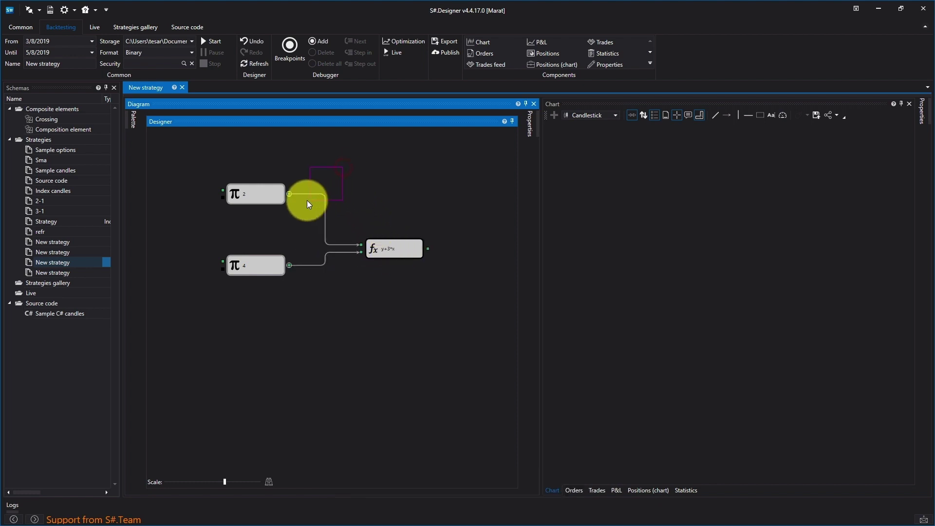
left_click_drag(196, 235, 195, 235)
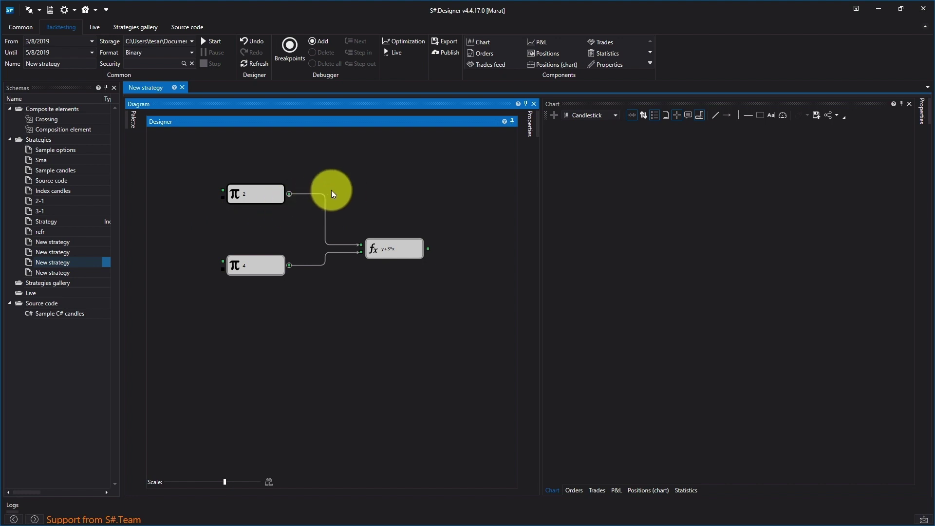
key("Delete")
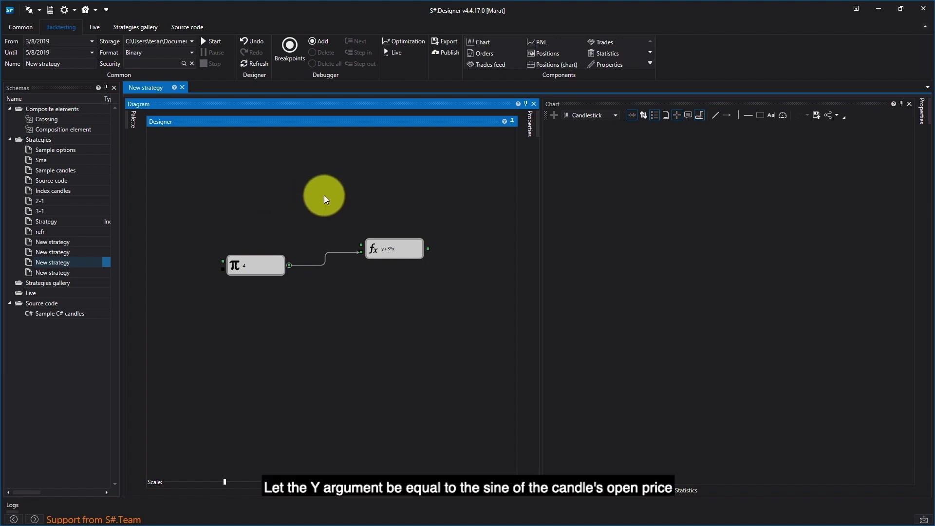
Add a Candles cube from the Data sources section near the upper edge of the diagram.
mouse_move(136, 128)
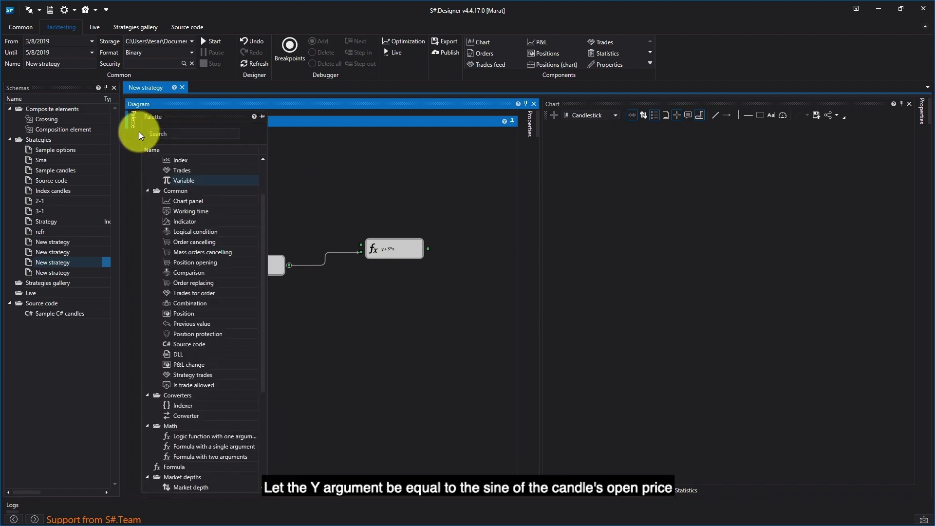
scroll(193, 186, "up", 2)
left_click(185, 191)
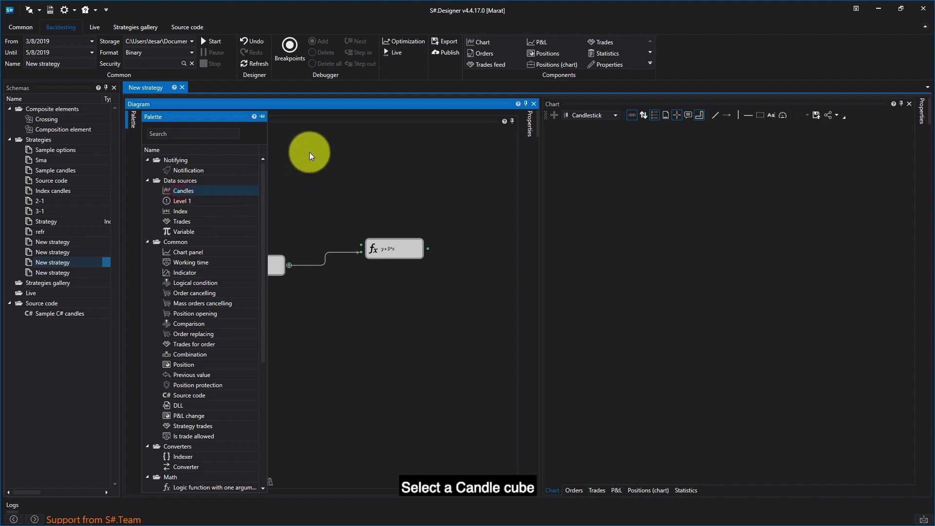
left_click_drag(214, 191, 300, 129)
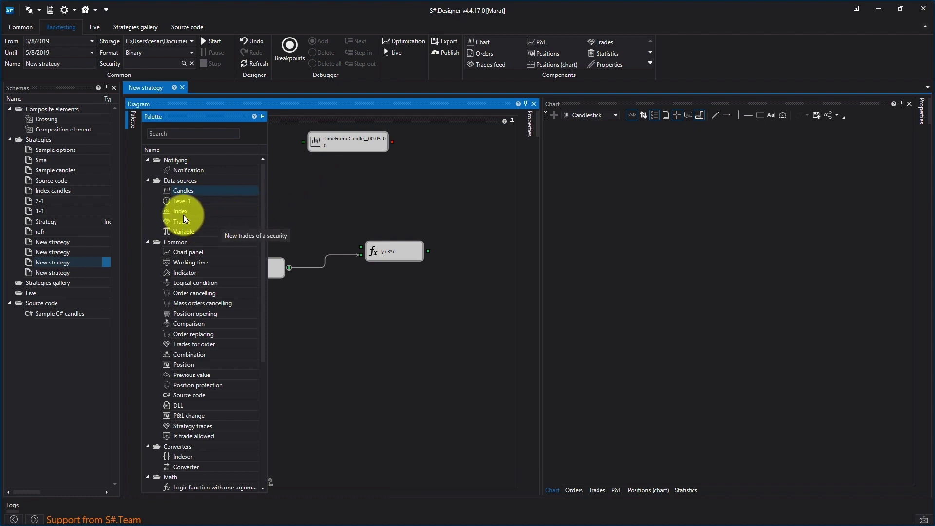
Add a Converter cube below the candles cube and a Variable cube above the existing variable with value 4.
left_click(182, 234)
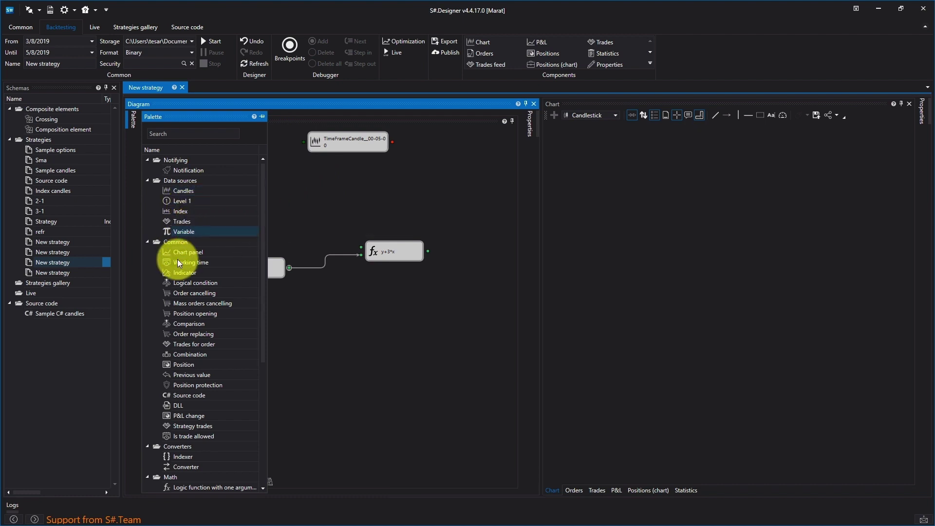
left_click_drag(171, 465, 317, 174)
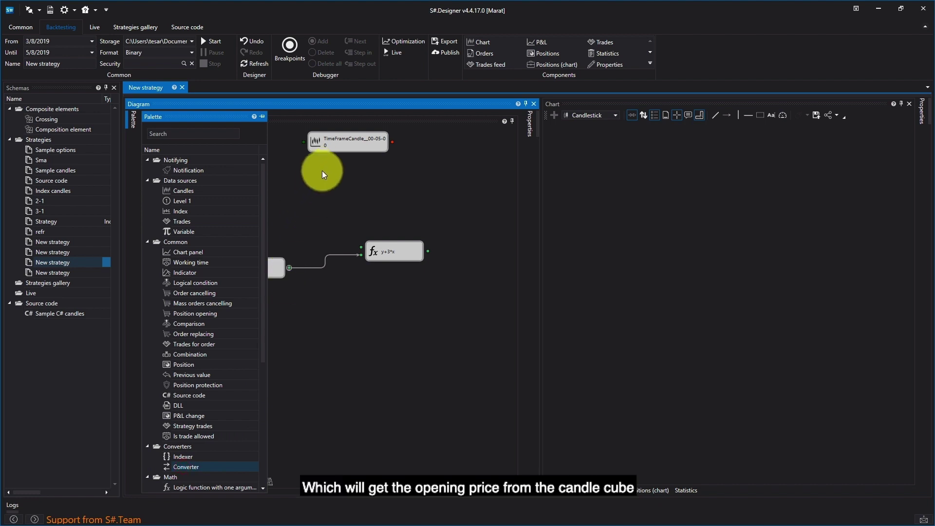
left_click_drag(191, 464, 310, 172)
left_click_drag(169, 232, 255, 207)
left_click(414, 209)
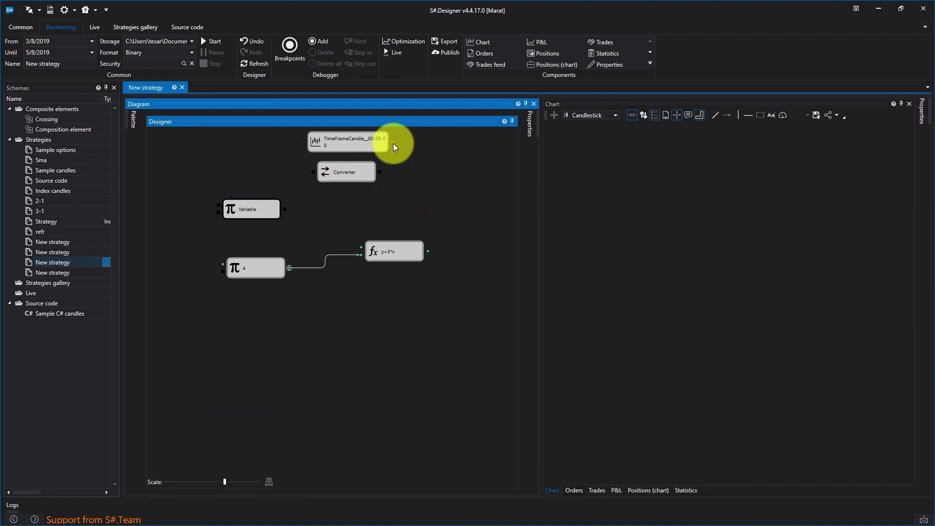
Connect the candles cube's output to the Converter cube and set the converter's property to Opening price.
left_click_drag(392, 149, 335, 170)
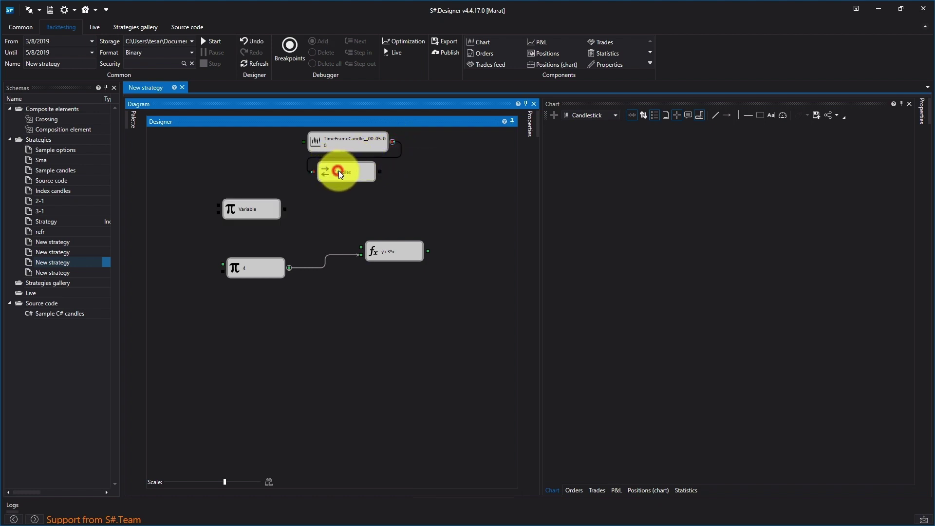
right_click(343, 171)
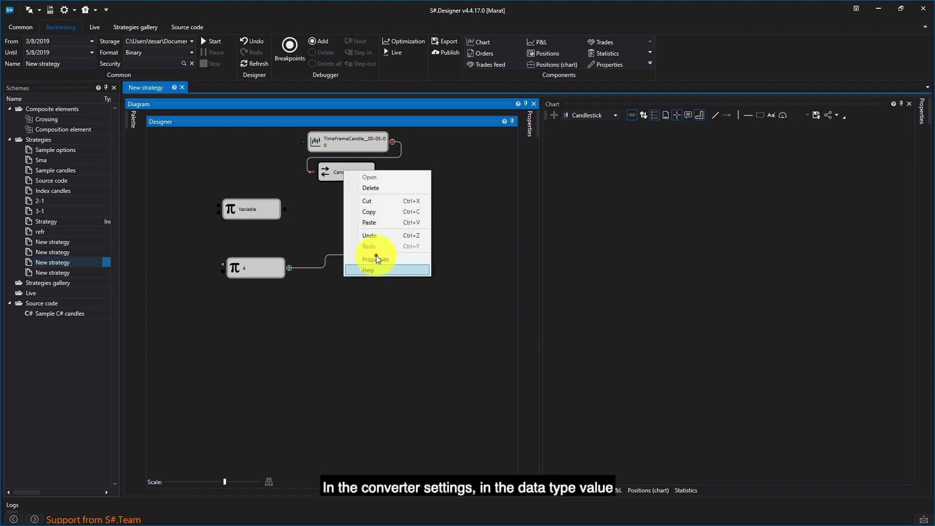
left_click(376, 257)
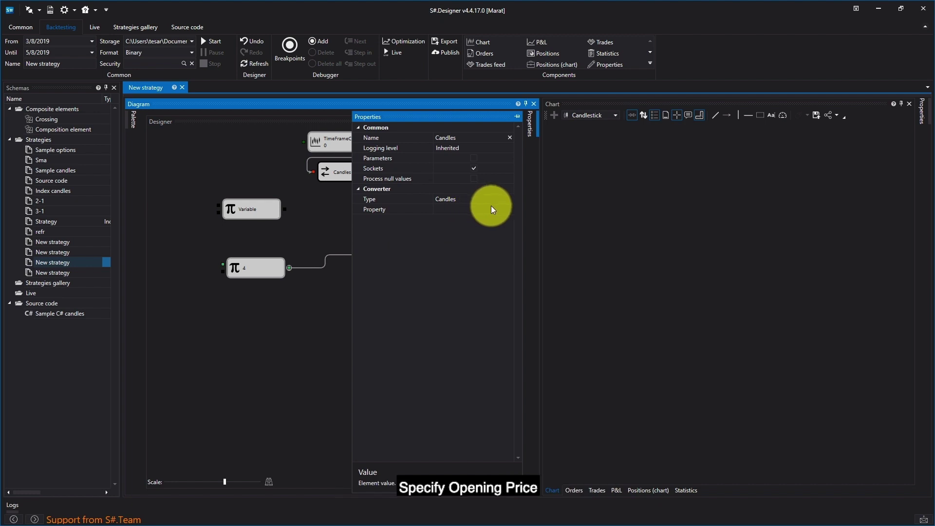
left_click(493, 209)
left_click(511, 209)
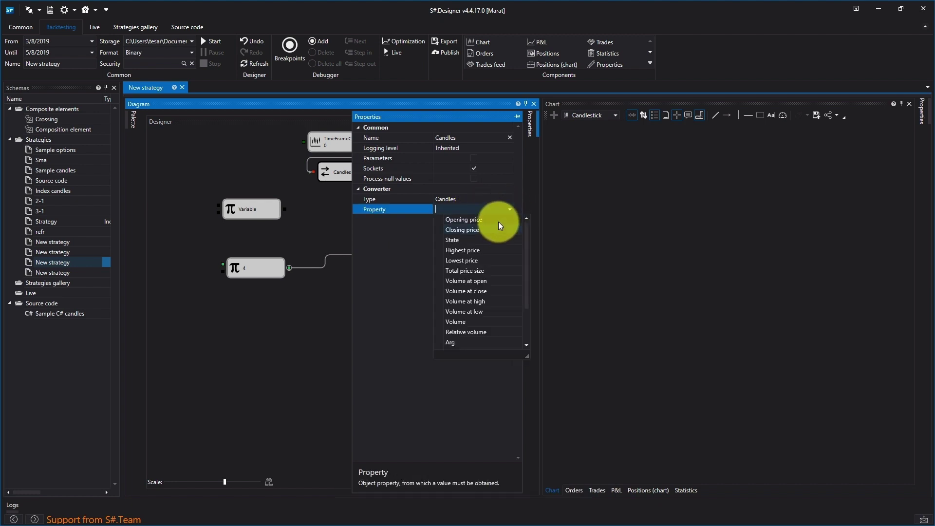
left_click(498, 221)
left_click(329, 225)
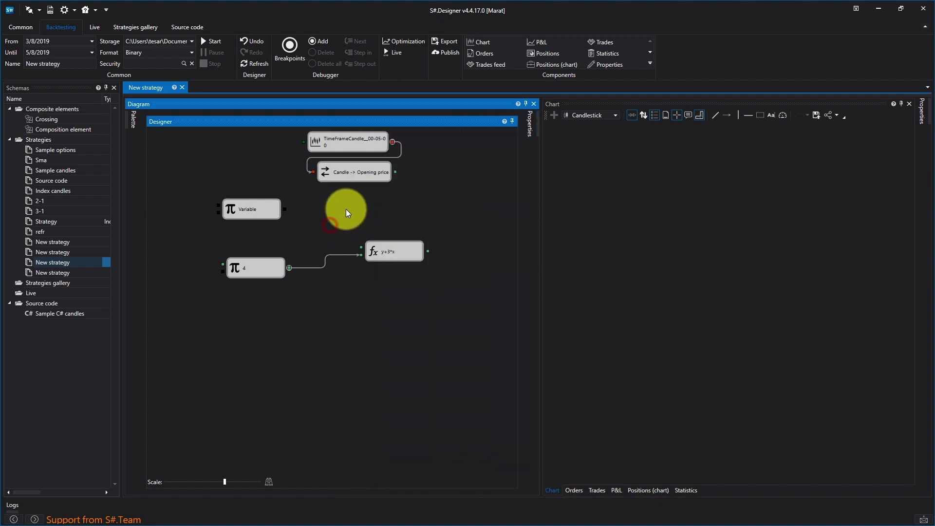
Connect the opening price converter to the upper Variable cube and add a Formula cube from the Math section beside that variable.
left_click_drag(396, 172, 232, 203)
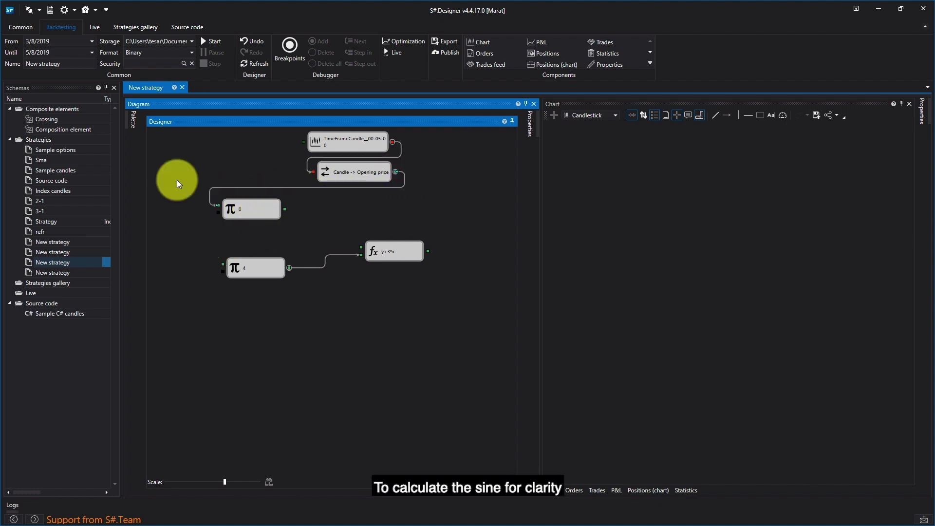
left_click(131, 122)
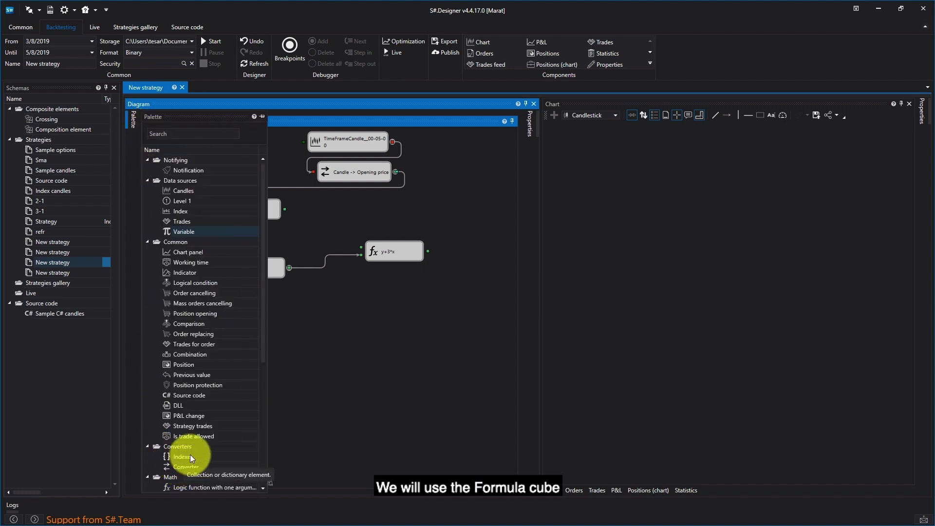
scroll(188, 456, "down", 2)
left_click(167, 458)
left_click_drag(230, 456, 312, 229)
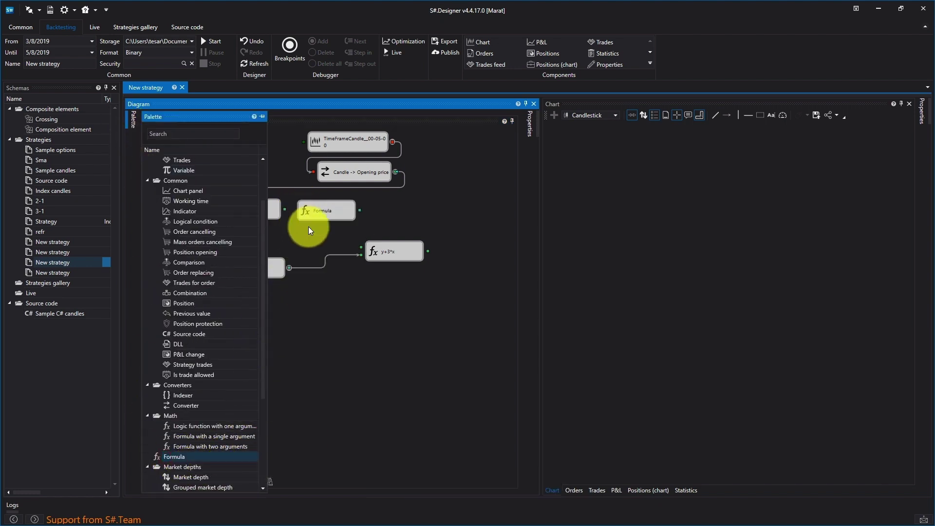
Set the new Formula cube's formula to sin(x).
right_click(330, 215)
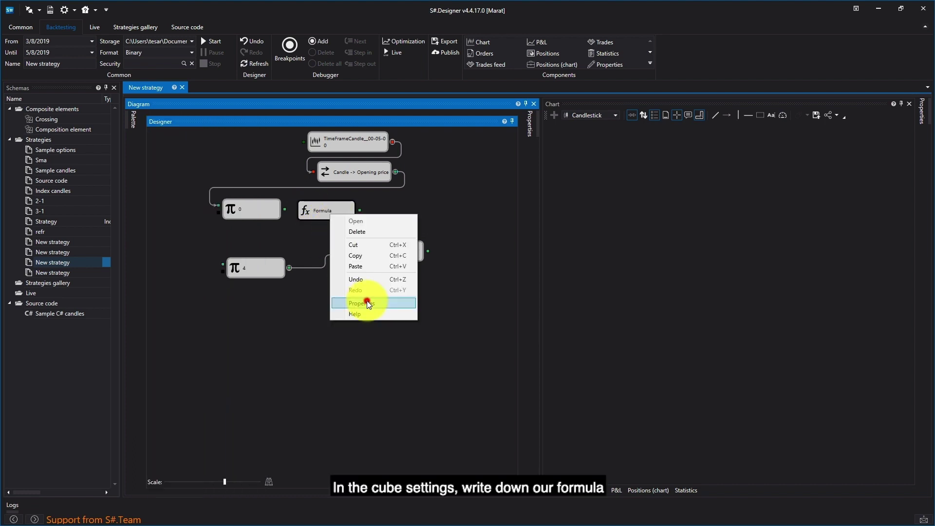
left_click(367, 303)
left_click(489, 200)
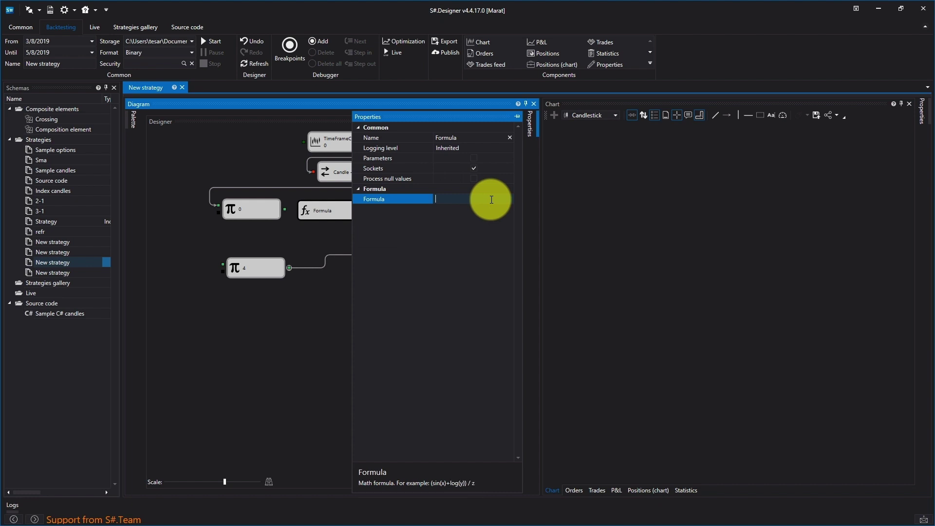
type("sin")
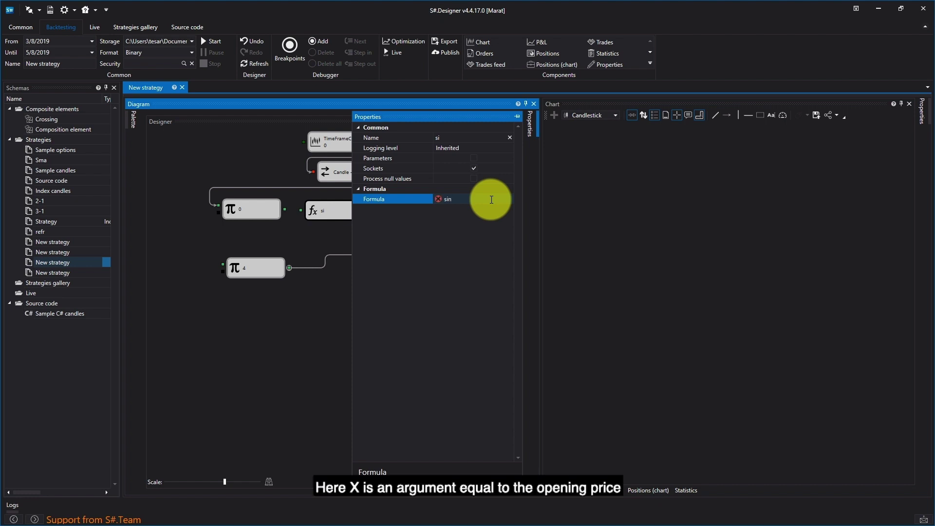
type("(x)")
left_click(270, 237)
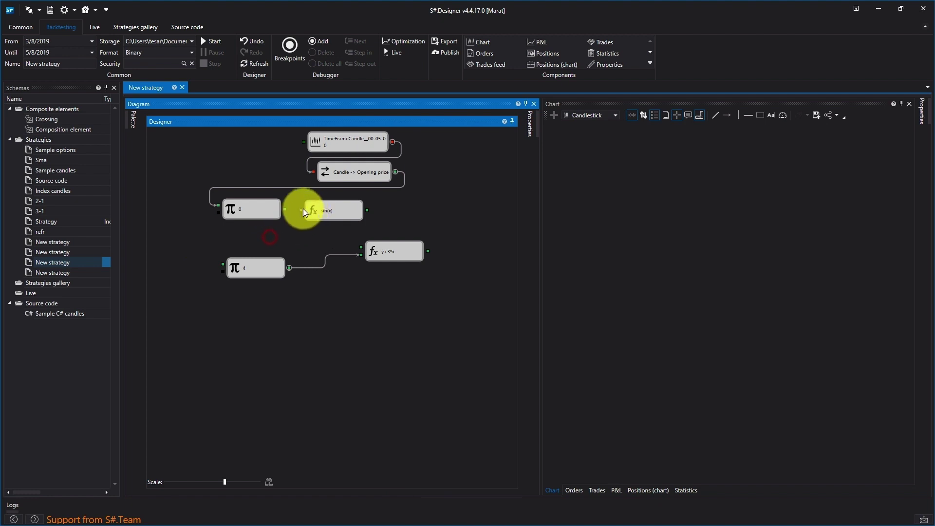
Connect the upper variable to the sin(x) cube and its output to the upper input of the y+3*x cube.
left_click_drag(284, 210, 303, 211)
left_click_drag(367, 210, 358, 247)
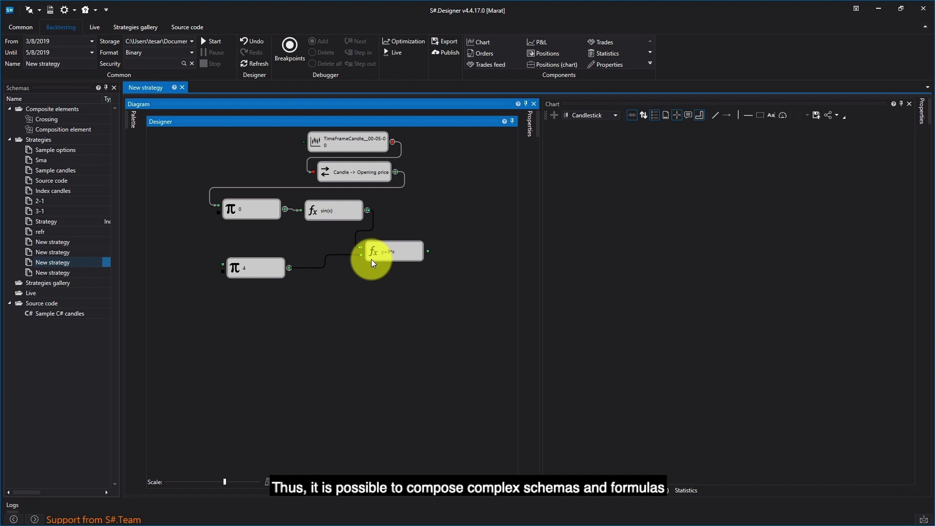
Clear all cubes and links from the diagram.
left_click(478, 134)
left_click_drag(394, 185, 194, 321)
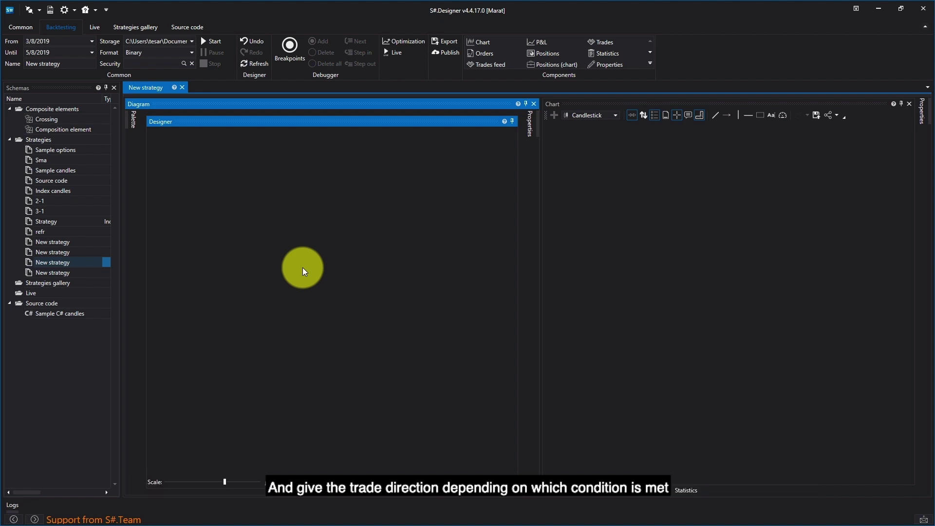
Add a Variable cube, a Candles cube and a Chart panel cube to the empty diagram.
left_click(136, 124)
left_click_drag(192, 229, 298, 158)
left_click_drag(182, 195, 347, 191)
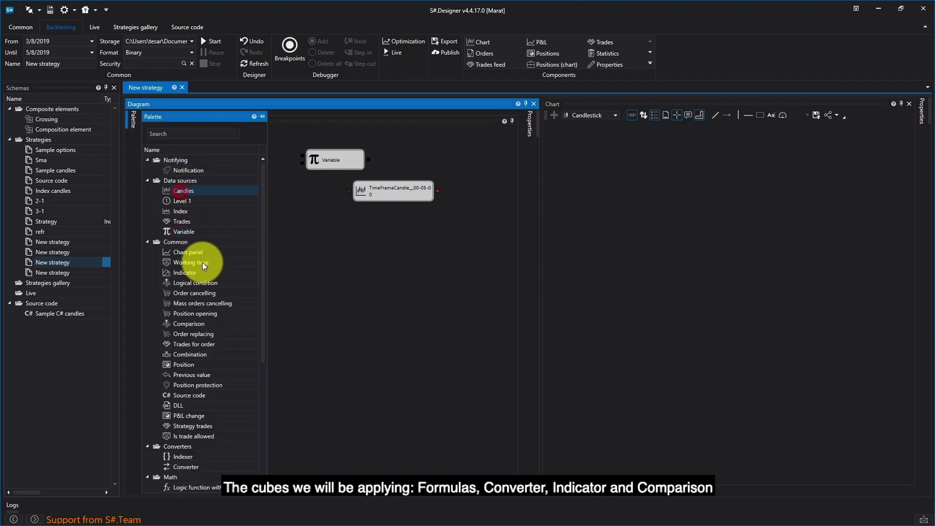
left_click_drag(193, 252, 363, 242)
Arrange the Variable, Candles and Chart panel cubes in one row near the diagram's upper edge and link them in that order.
left_click_drag(327, 154, 209, 157)
left_click_drag(394, 190, 323, 159)
left_click_drag(407, 240, 428, 160)
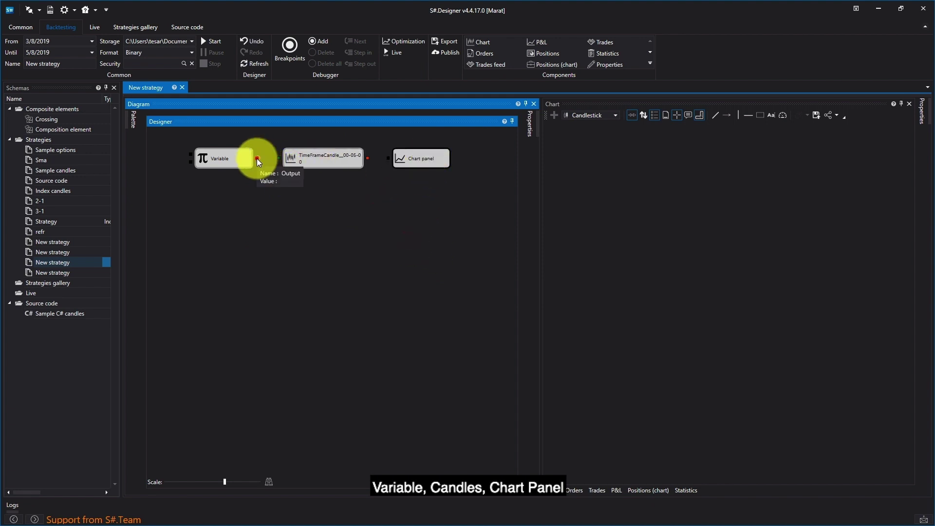
left_click_drag(256, 158, 279, 159)
left_click_drag(368, 159, 387, 156)
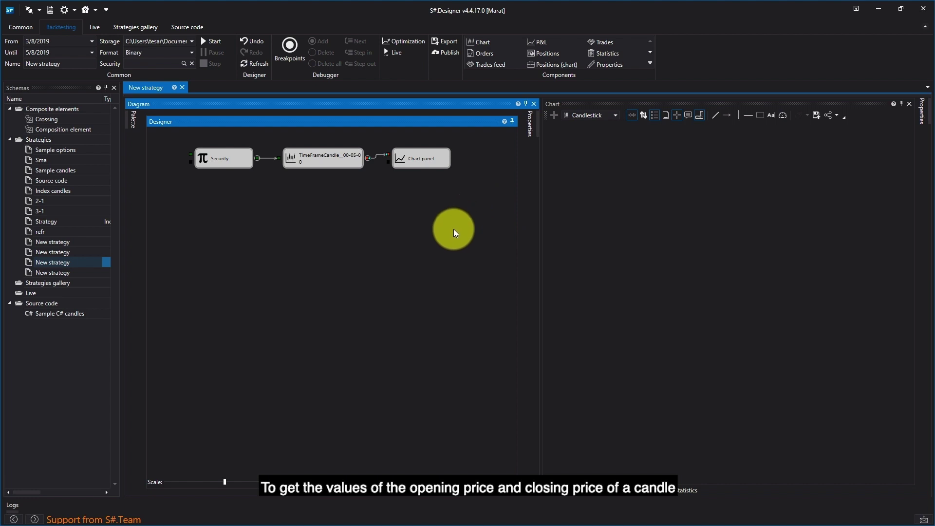
Add two Converter cubes stacked below the candles cube and connect the candles output to both of them.
left_click(133, 119)
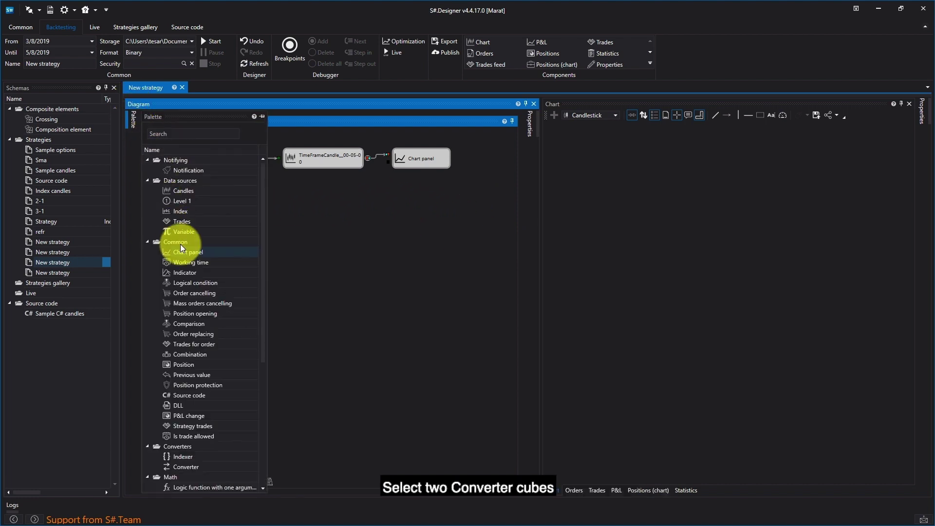
left_click(188, 466)
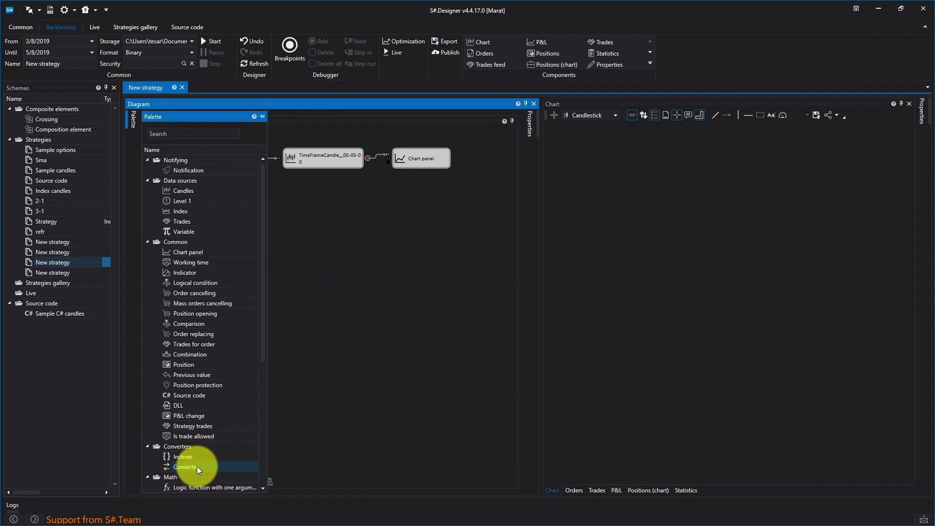
left_click_drag(190, 467, 292, 182)
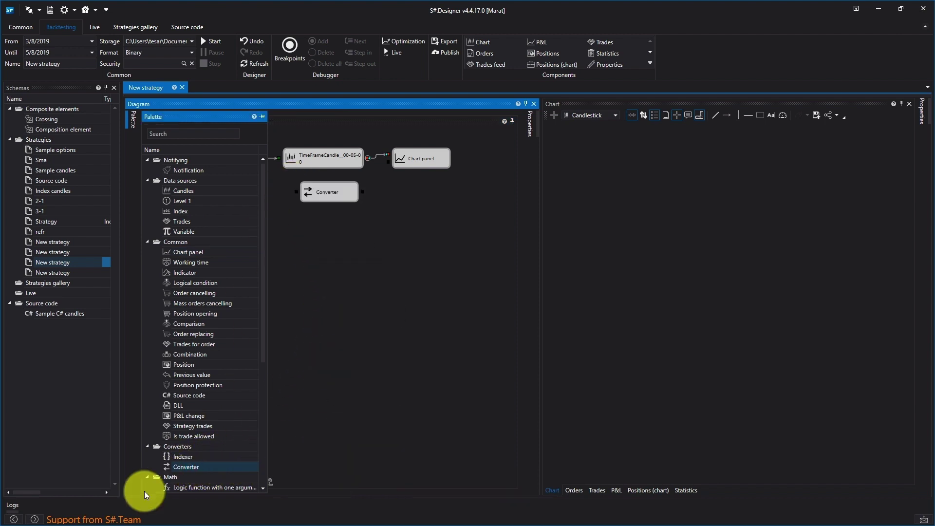
left_click_drag(188, 466, 341, 218)
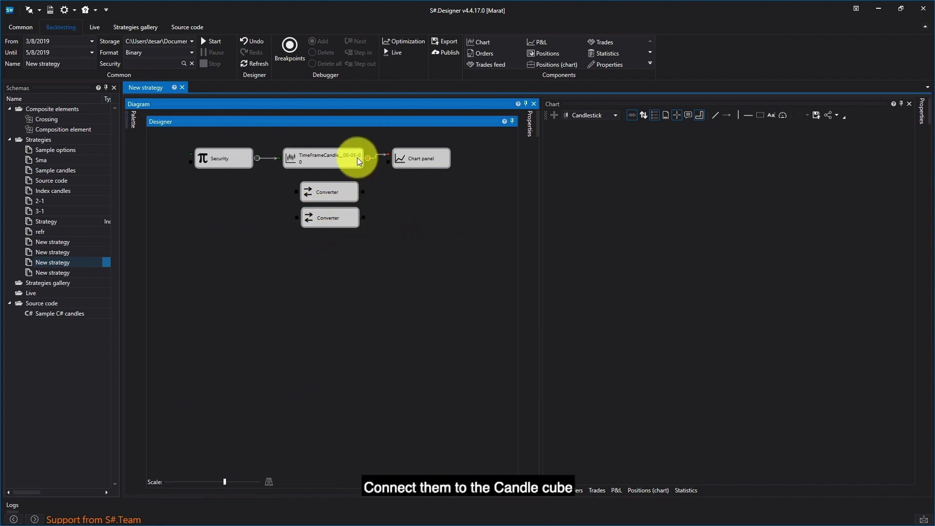
left_click_drag(368, 158, 305, 190)
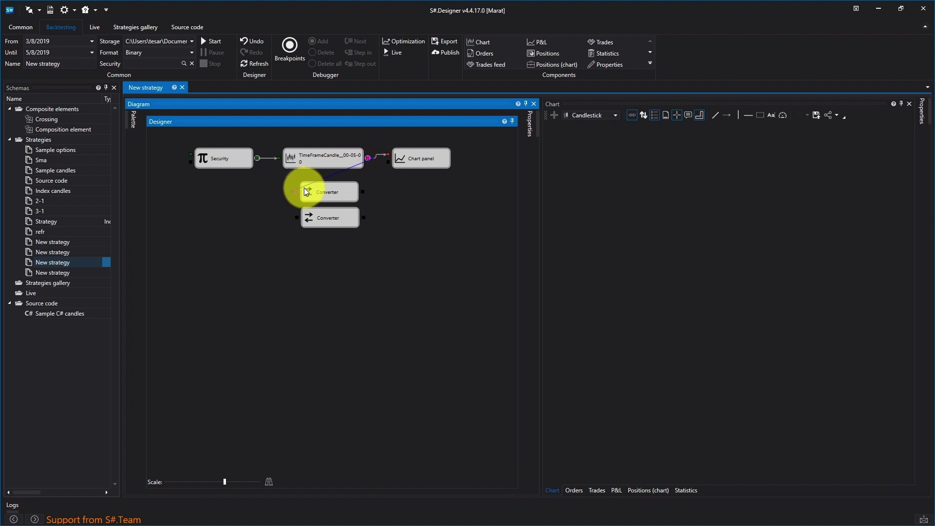
left_click(369, 160)
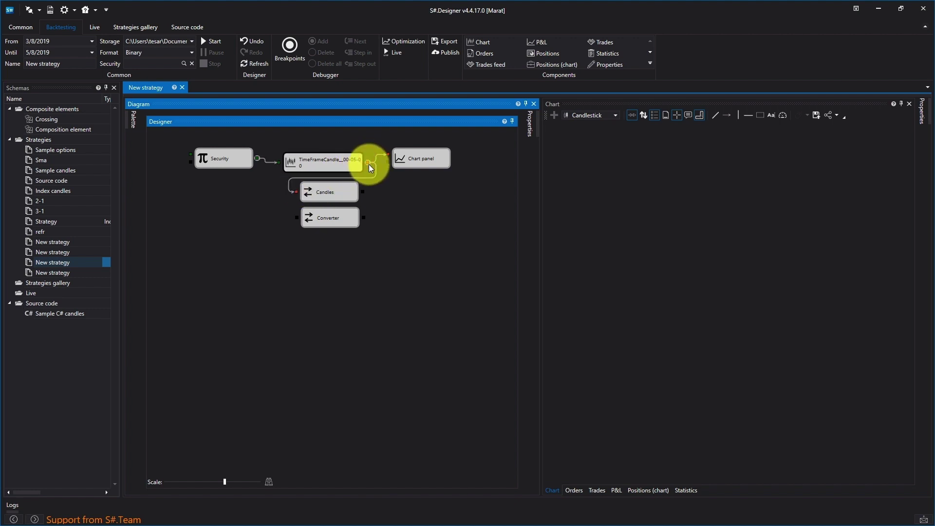
left_click_drag(368, 158, 317, 223)
Set the upper converter's property to Opening price.
left_click(343, 197)
right_click(343, 198)
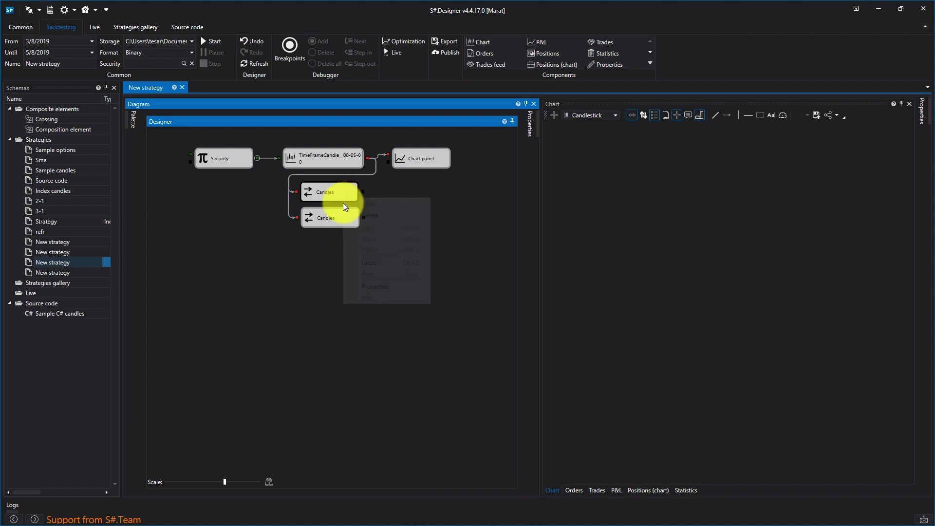
left_click(383, 288)
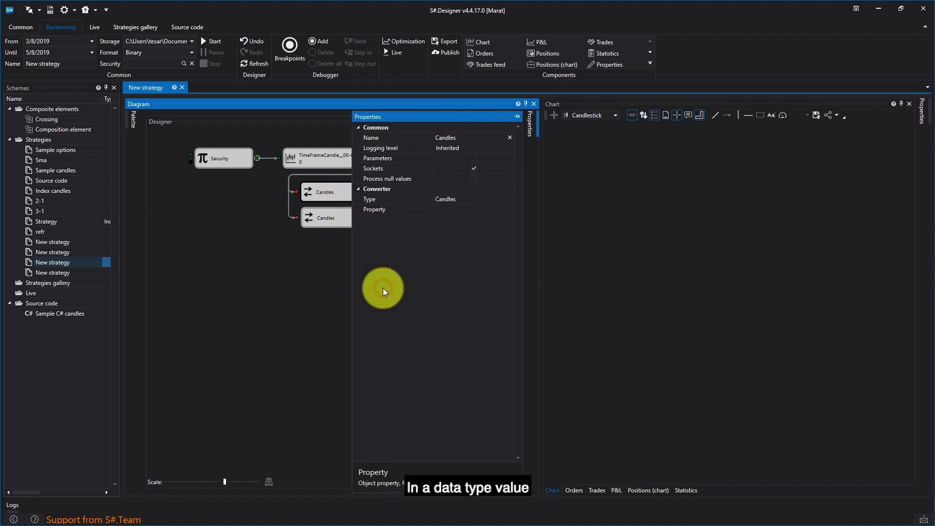
left_click(490, 209)
left_click(511, 209)
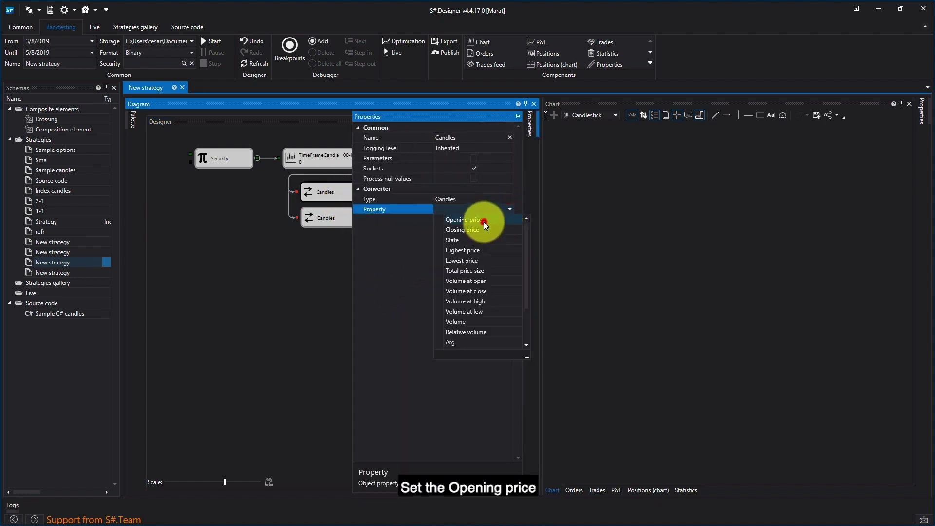
left_click(484, 221)
left_click(302, 257)
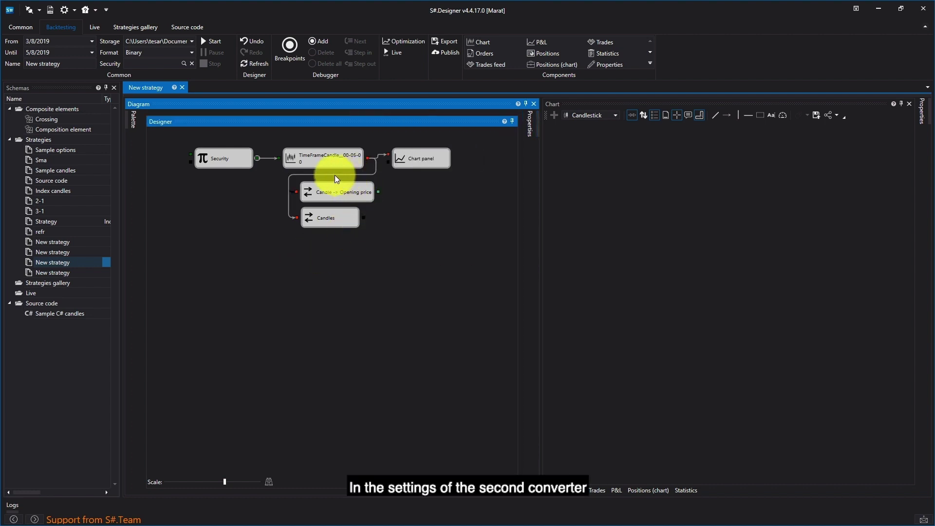
Set the lower converter's property to Closing price.
left_click(355, 220)
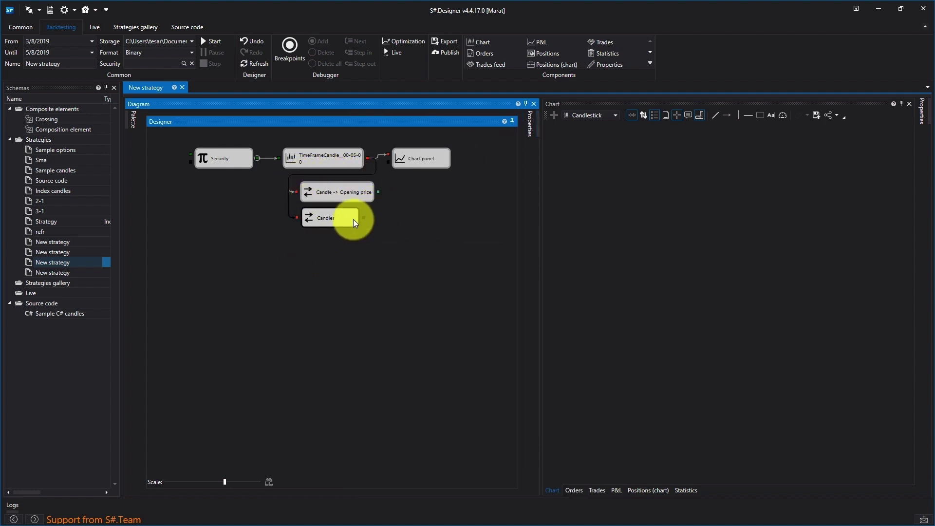
right_click(354, 221)
left_click(383, 309)
left_click(497, 210)
left_click(511, 209)
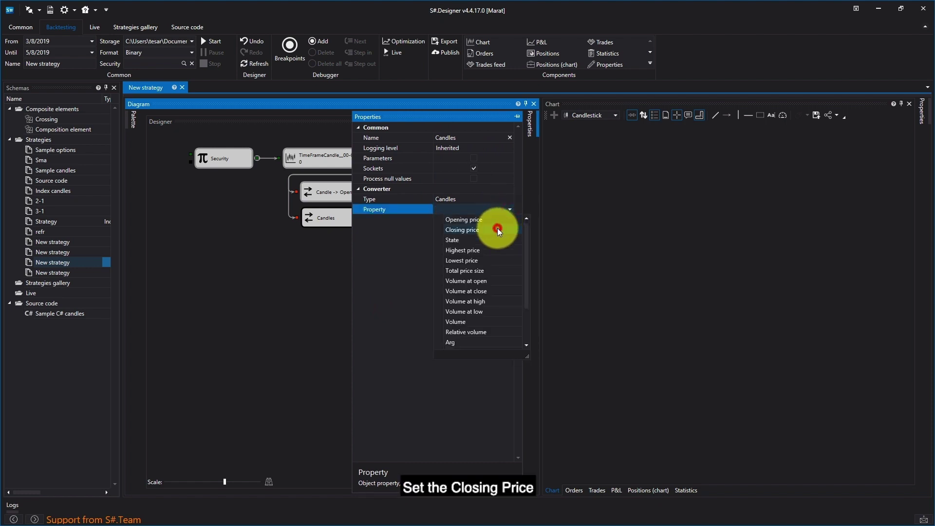
left_click(498, 228)
left_click(319, 240)
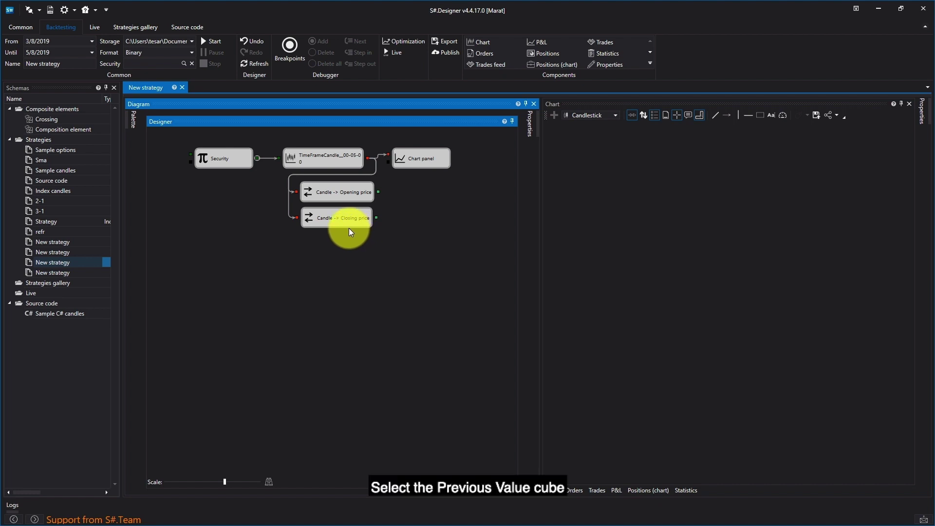
Add a Previous value cube and a Variable cube, stacking them below the Security variable.
left_click(132, 120)
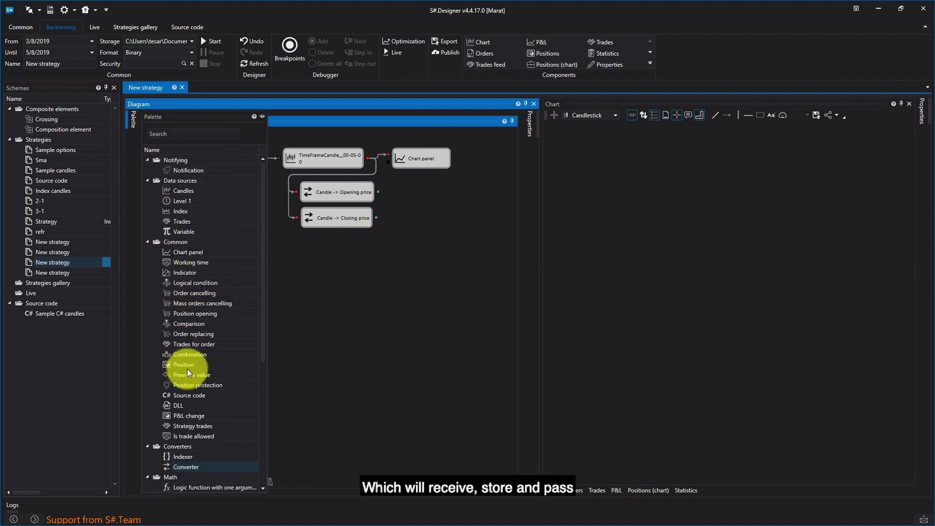
left_click_drag(190, 376, 321, 280)
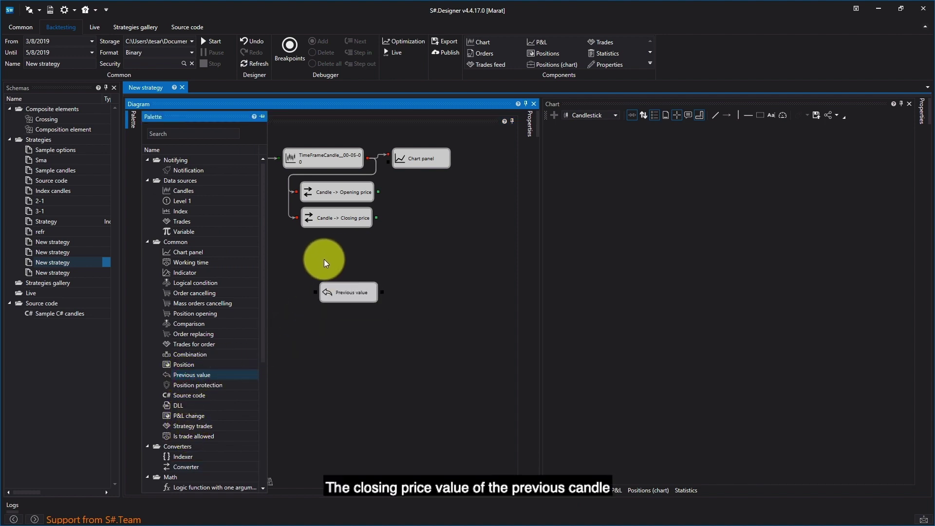
left_click_drag(175, 231, 224, 196)
left_click(389, 252)
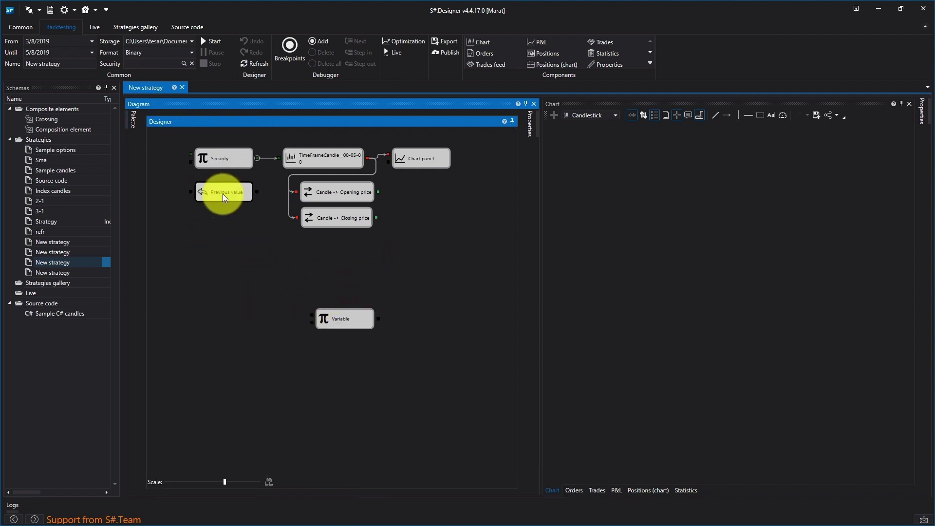
left_click_drag(335, 308, 226, 229)
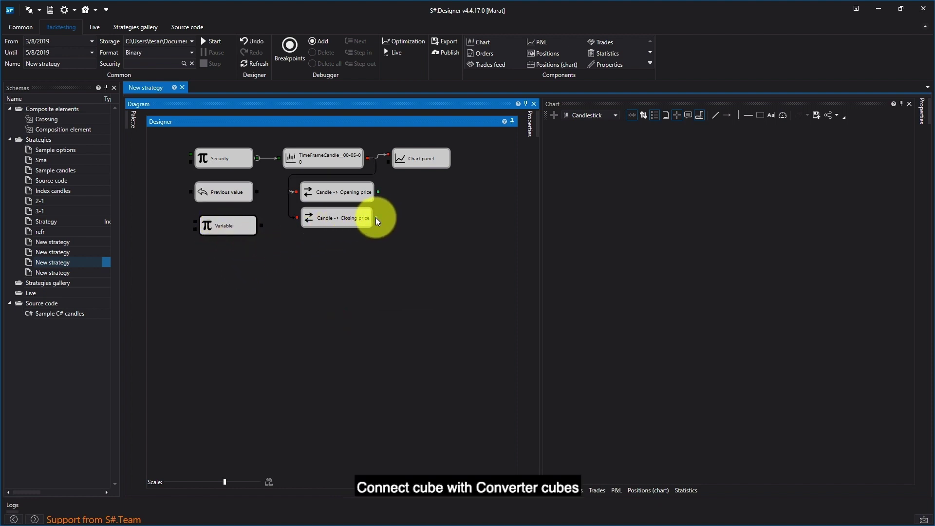
Connect the closing price converter to the Previous value cube and the opening price converter to the new Variable cube.
left_click_drag(375, 218, 194, 198)
left_click_drag(379, 192, 196, 222)
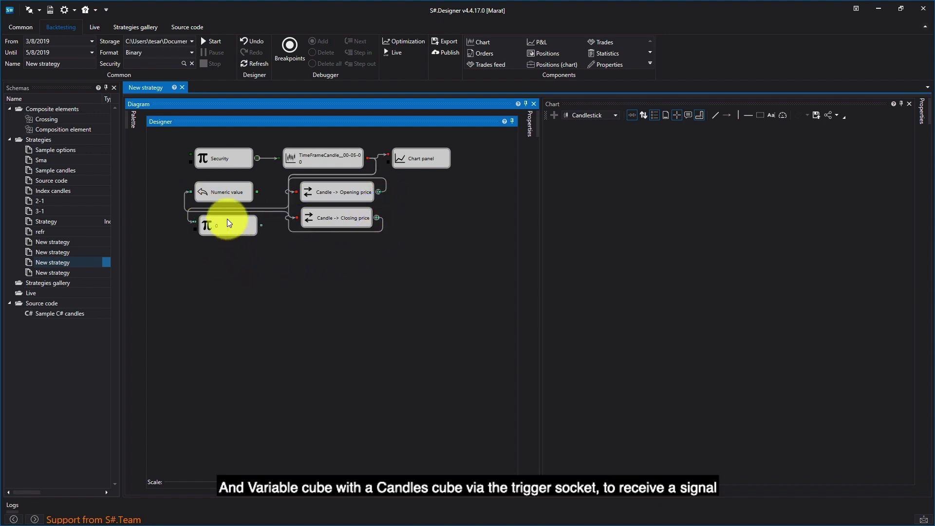
Connect the Candles cube's output to the lower Variable cube's trigger socket and align that cube under the Previous value cube.
left_click_drag(368, 159, 194, 239)
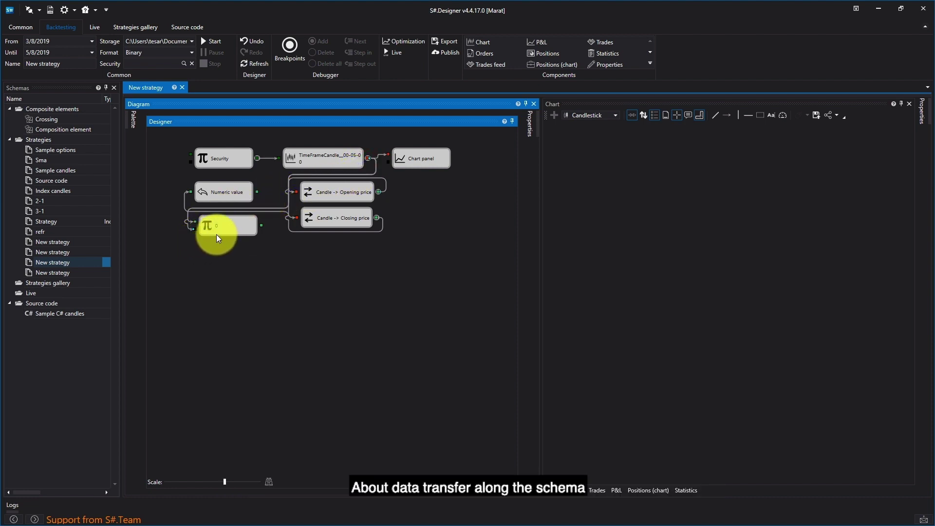
left_click_drag(217, 226, 212, 226)
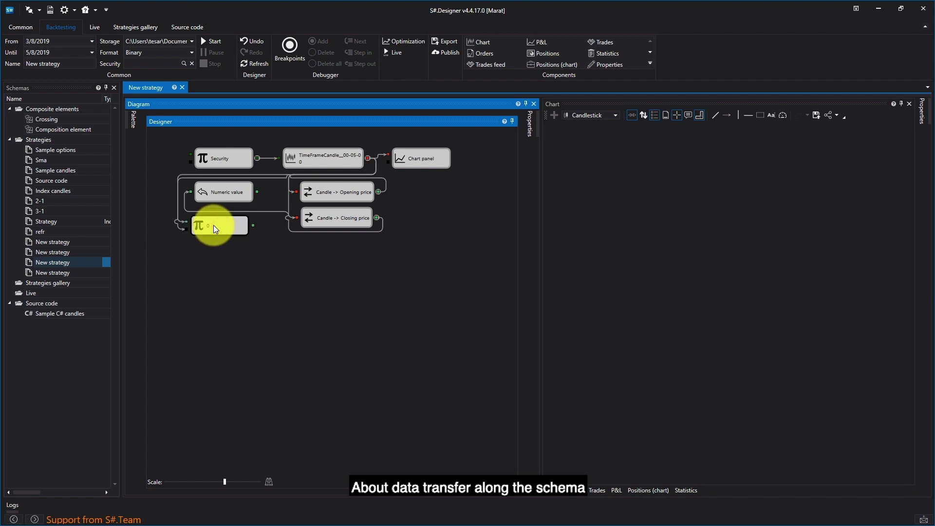
Add two Indicator cubes to the schema, one above the other, below the closing price converter.
left_click(133, 120)
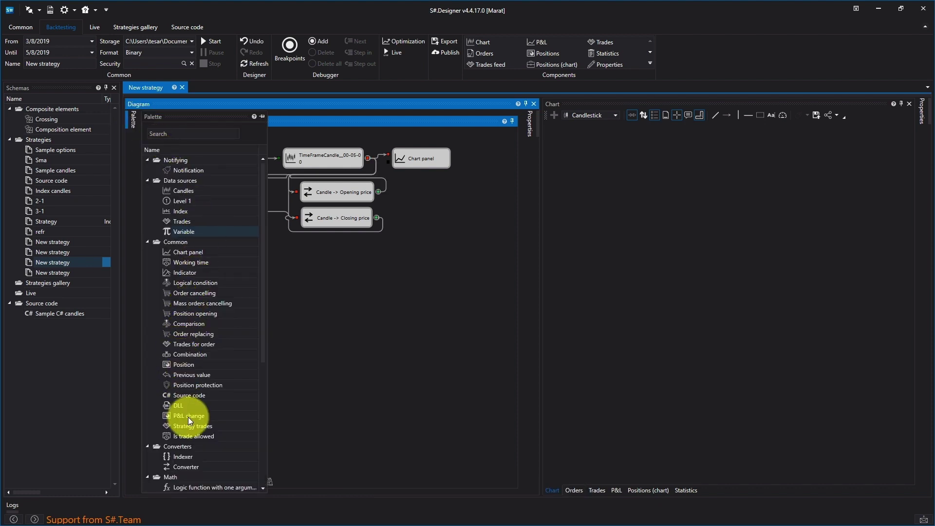
left_click_drag(178, 272, 304, 255)
left_click_drag(189, 274, 317, 270)
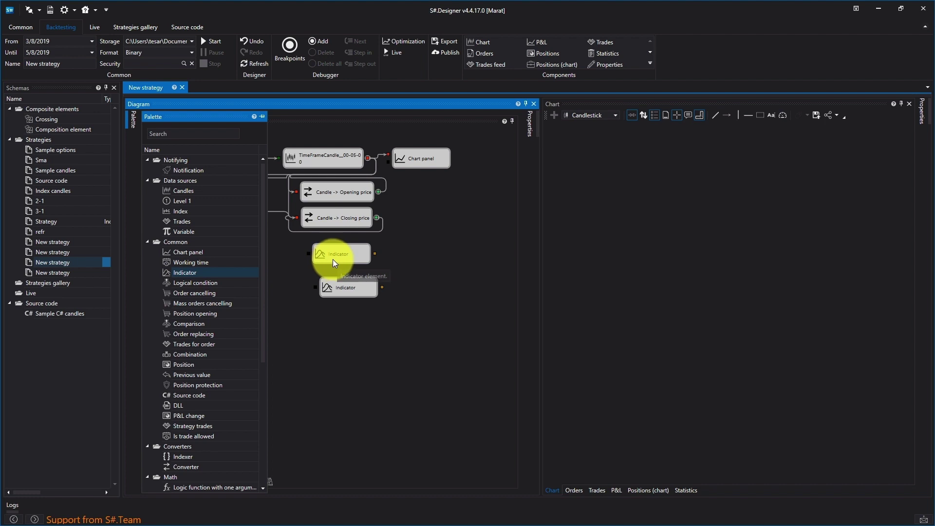
Set the upper Indicator cube's type to SMA.
right_click(337, 253)
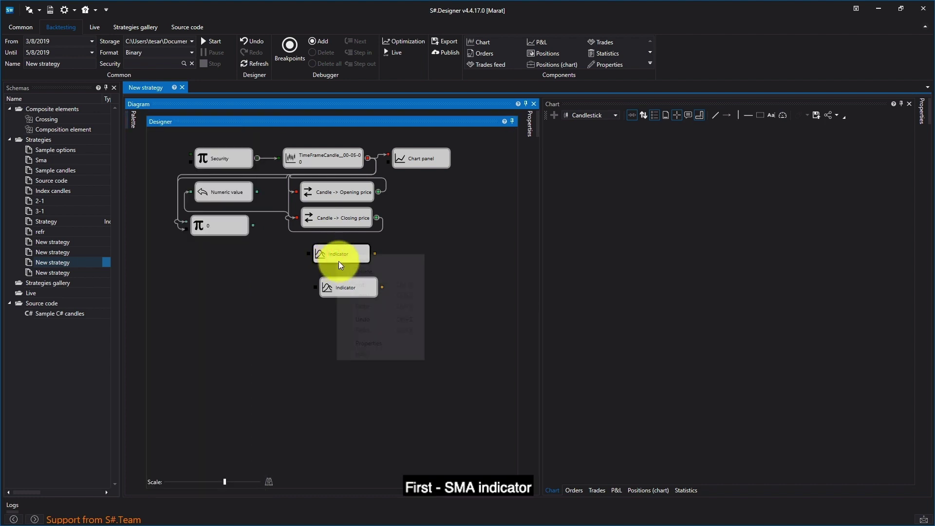
left_click(368, 345)
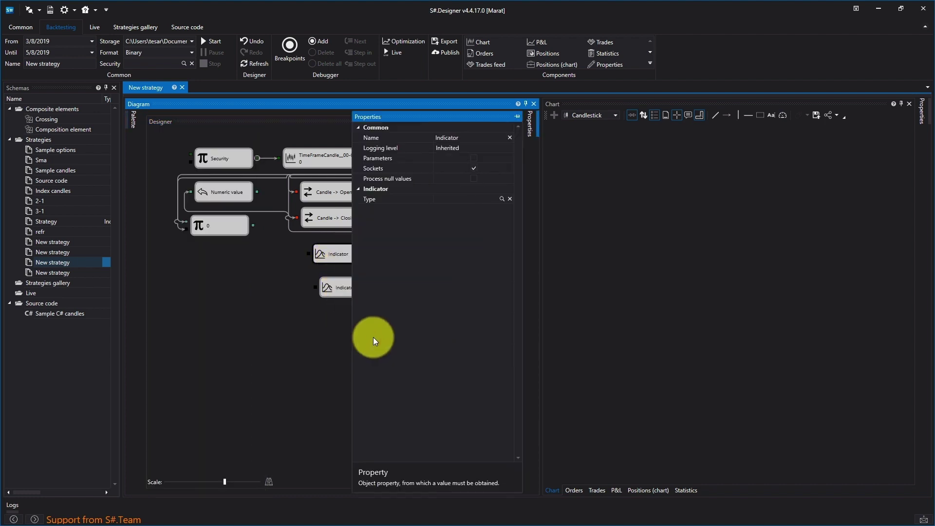
left_click(505, 200)
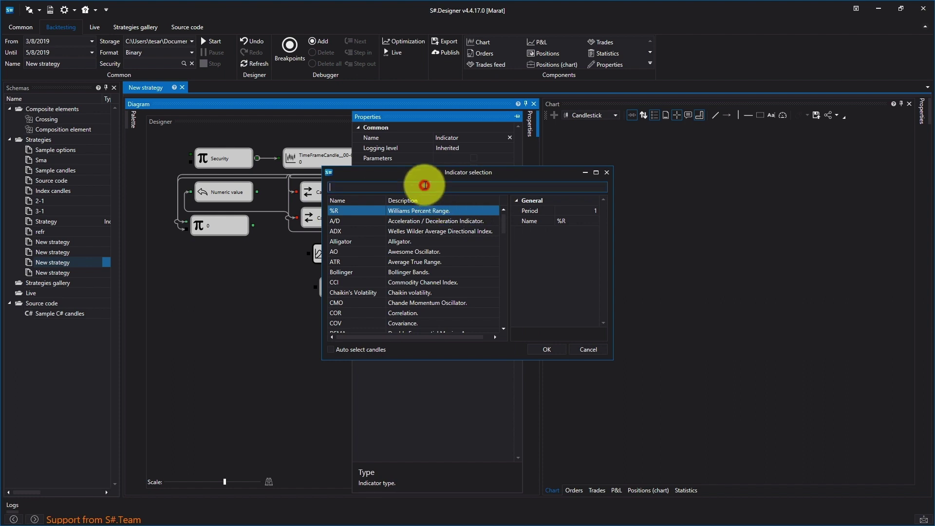
type("sma")
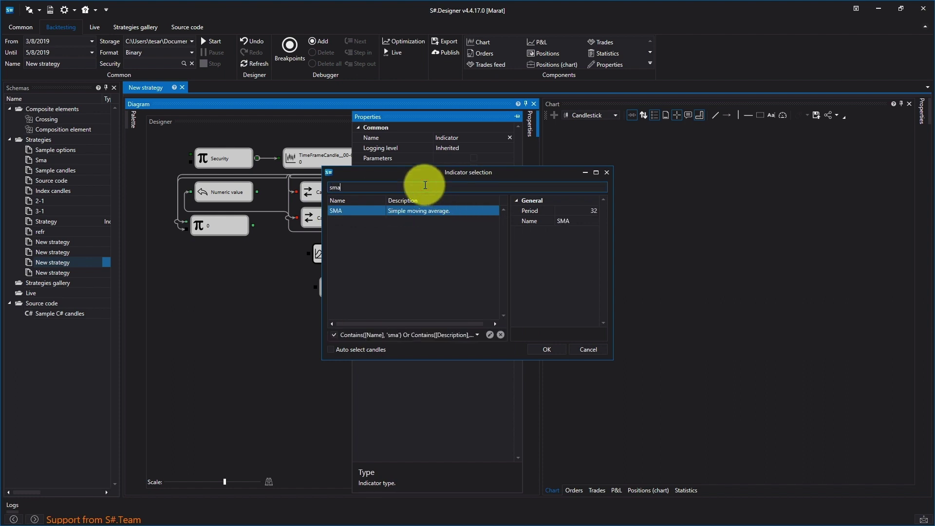
double_click(373, 211)
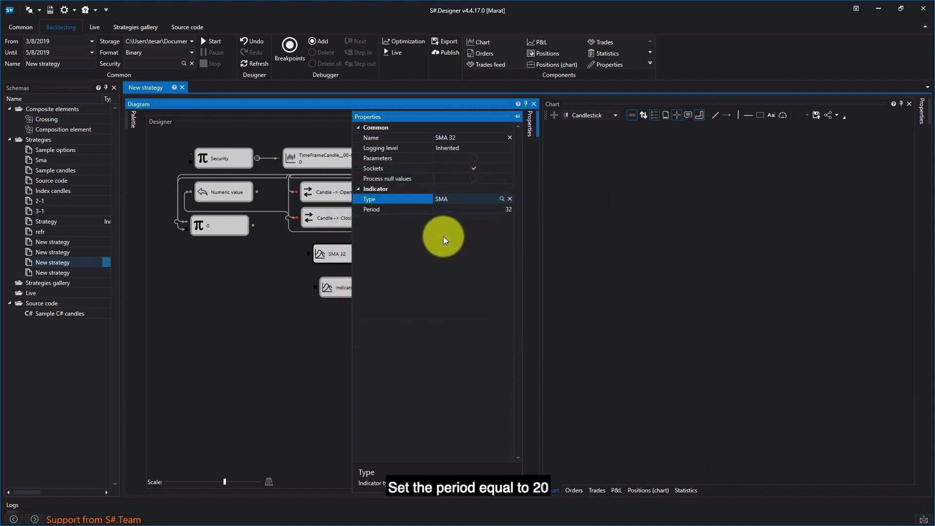
Set the SMA indicator's period to 20.
left_click(511, 209)
left_click(493, 210)
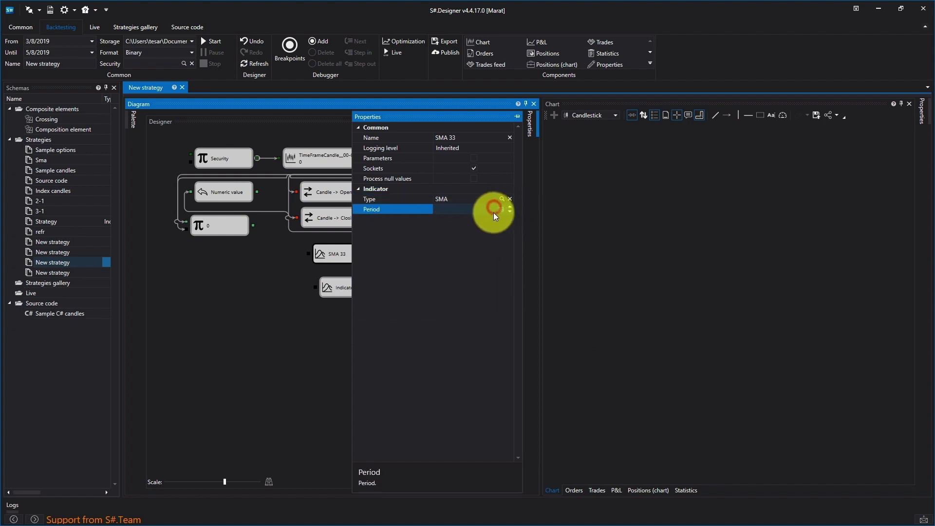
type("20")
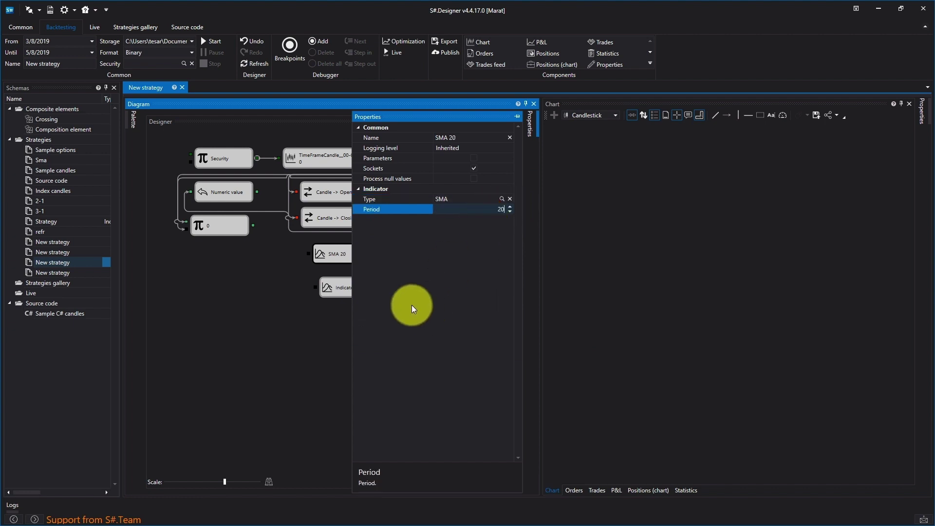
left_click(298, 323)
Align the lower Indicator cube under the SMA cube and set its type to StdDev (Standard deviation).
mouse_move(340, 284)
left_mouse_down()
mouse_move(335, 276)
mouse_move(335, 286)
left_mouse_up()
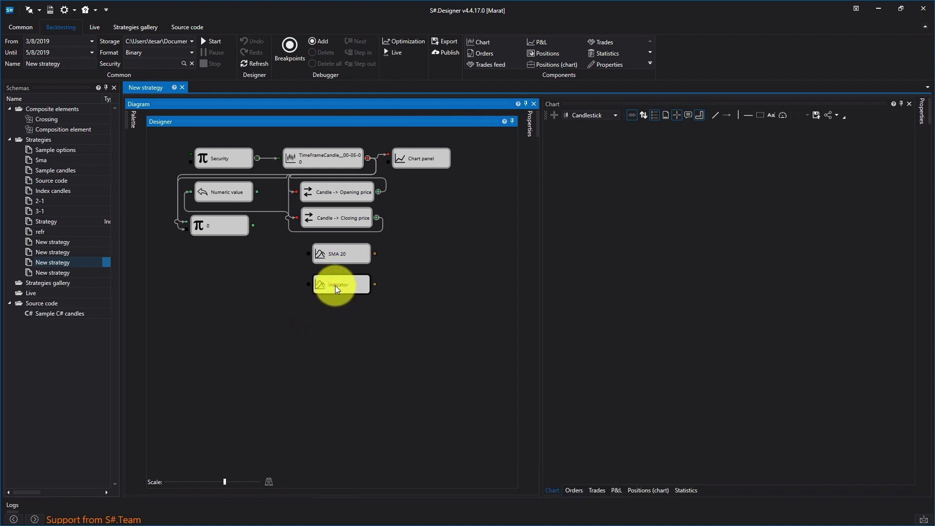
right_click(335, 285)
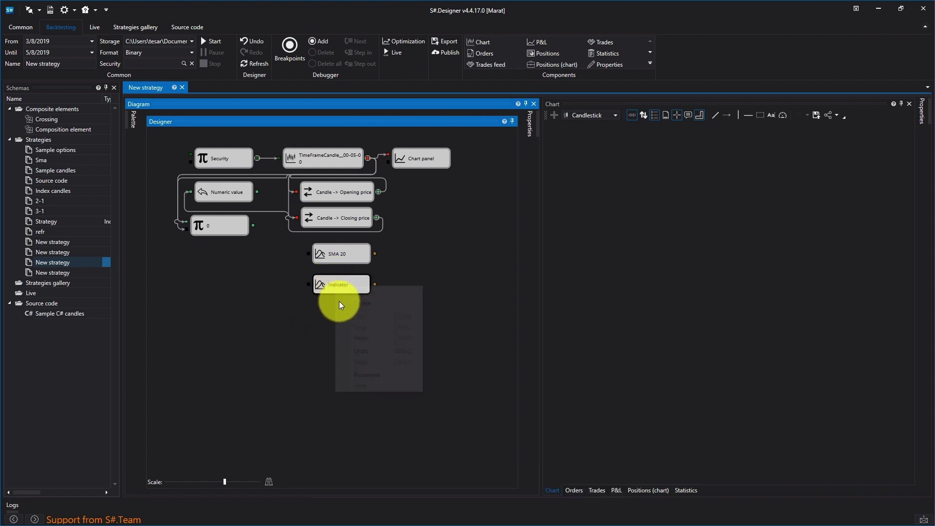
left_click(366, 375)
left_click(502, 199)
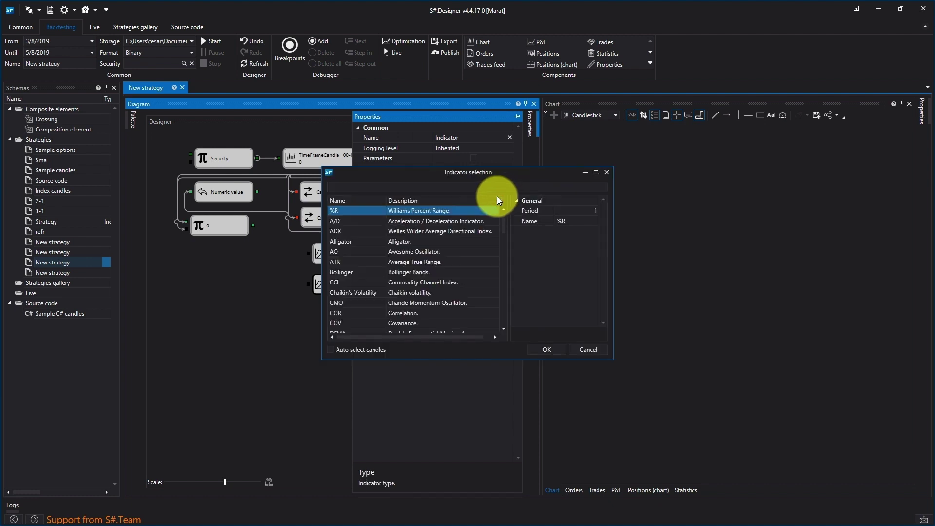
left_click(428, 186)
type("st")
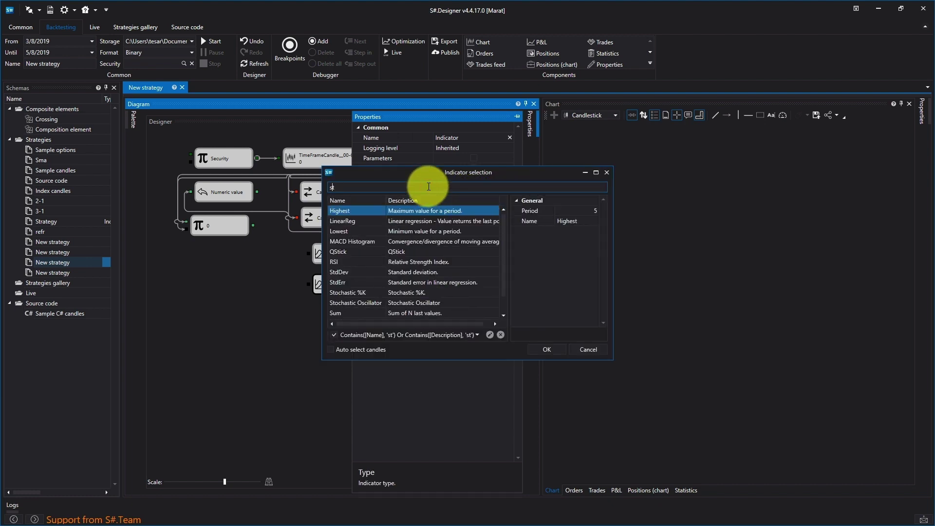
type("a")
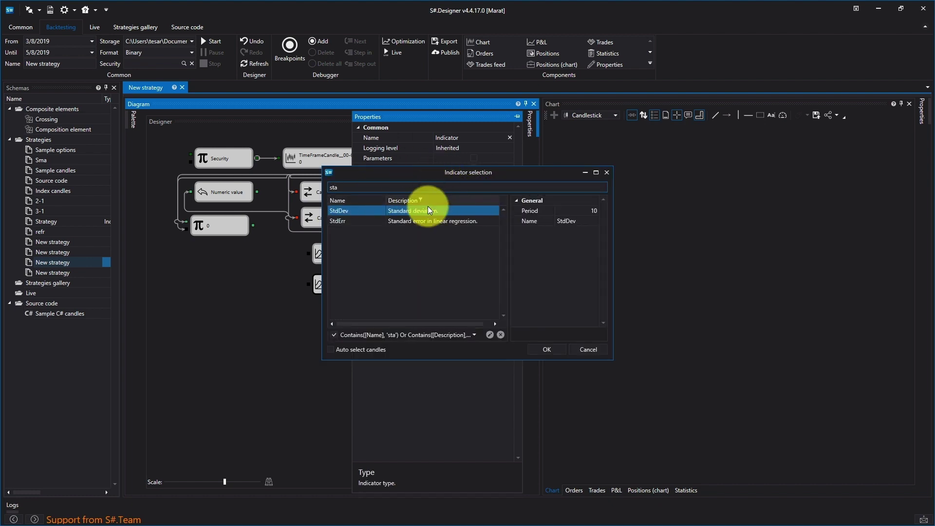
left_click(427, 211)
double_click(426, 211)
Set the StdDev indicator's period to 20.
left_click(469, 209)
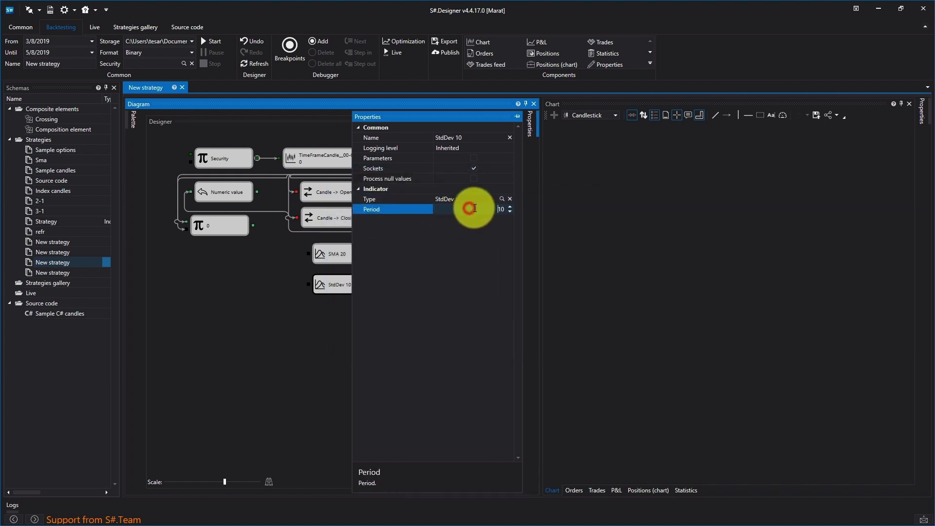
type("20")
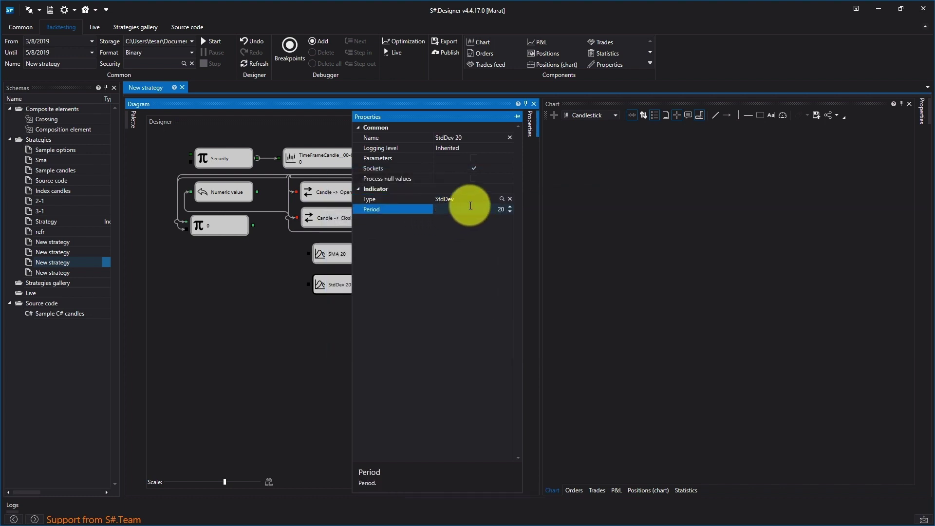
key("Return")
left_click(240, 355)
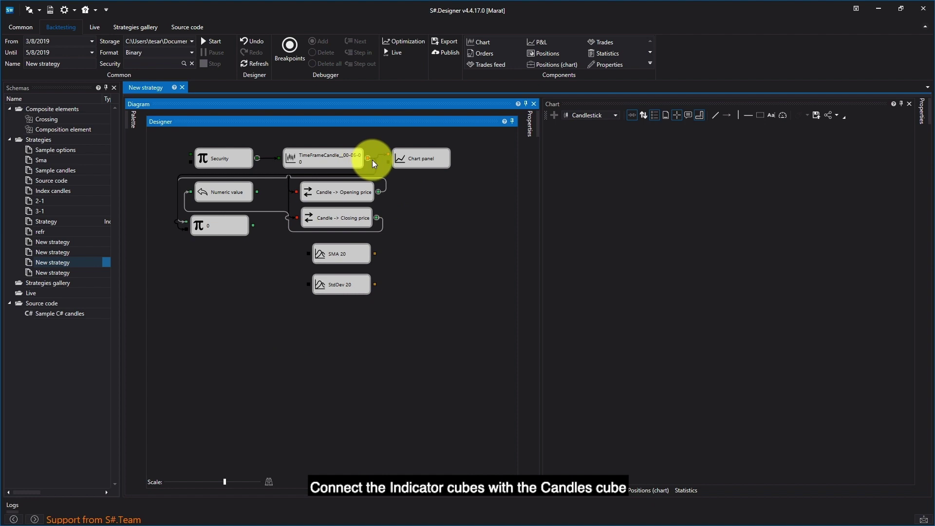
Connect the Candles cube's output to the inputs of the SMA and StdDev indicator cubes.
left_click_drag(369, 157, 322, 245)
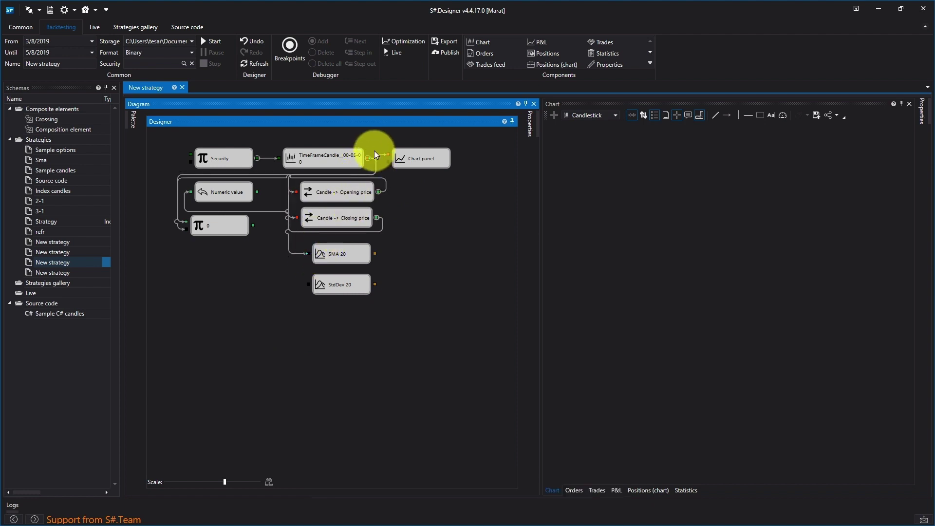
left_click_drag(368, 157, 327, 282)
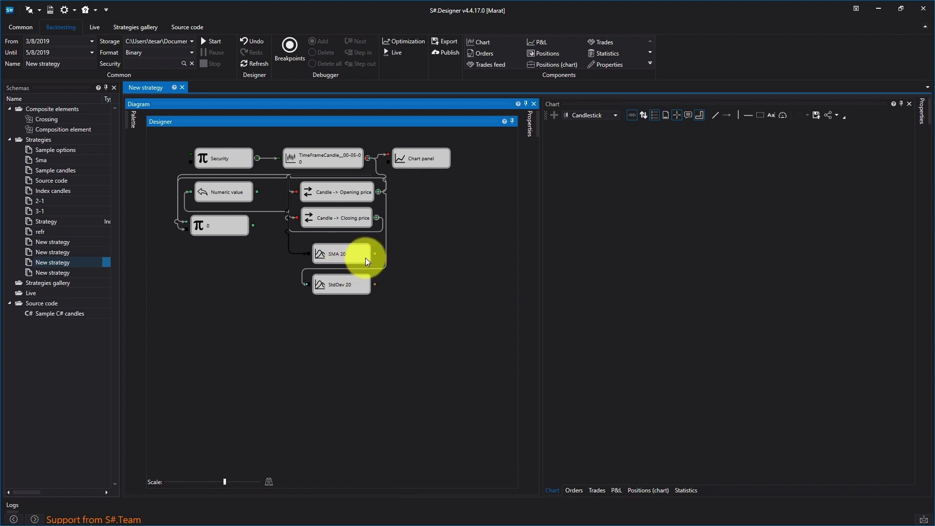
Add a Formula cube to the schema beside the closing price converter and the SMA cube.
left_click(132, 119)
scroll(189, 429, "down", 1)
left_click_drag(184, 489, 404, 225)
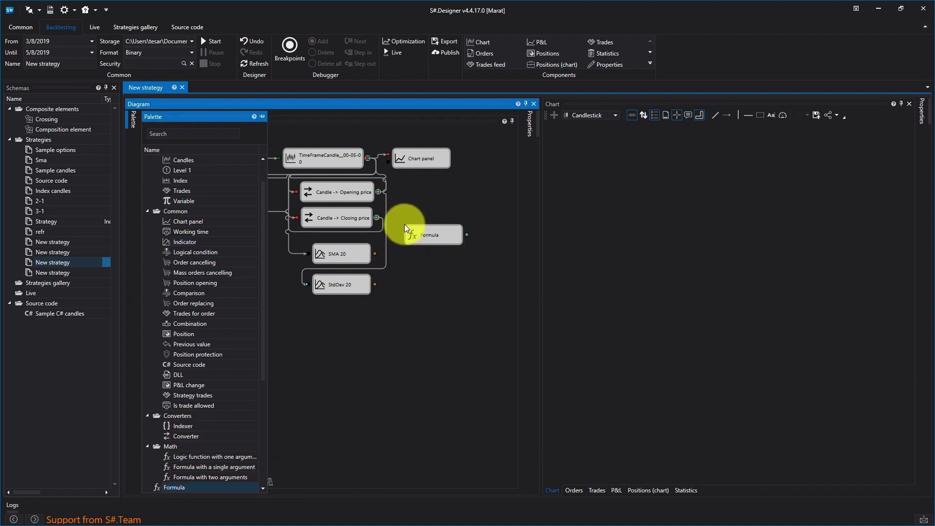
Set the Formula cube's expression to 3*x.
left_click(425, 242)
right_click(426, 241)
left_click(447, 330)
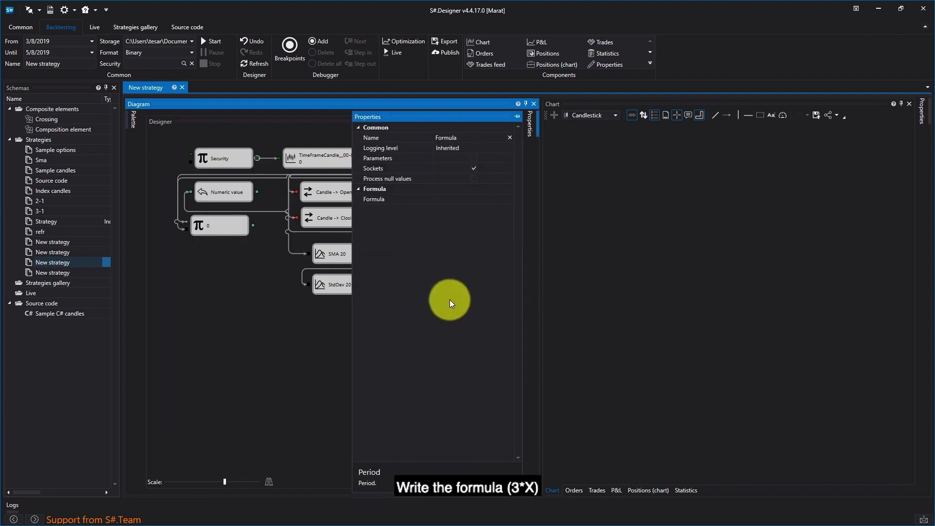
left_click(455, 198)
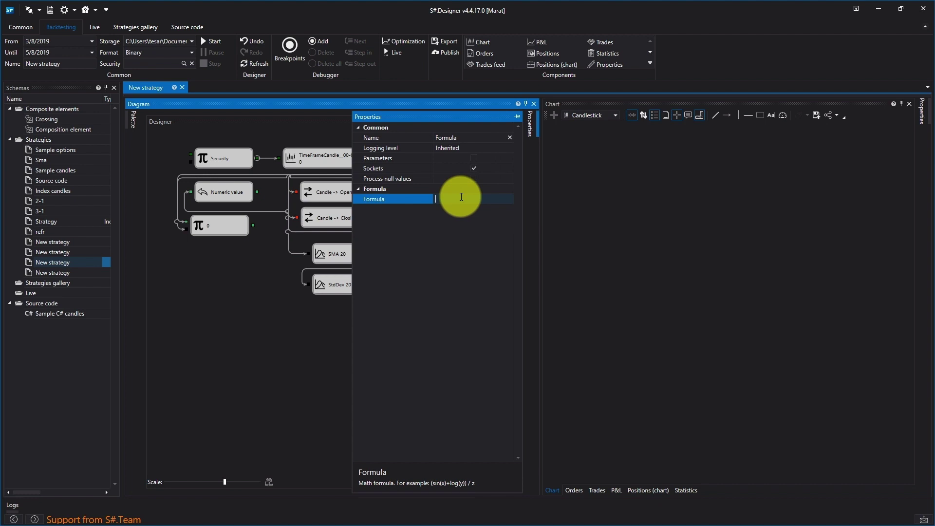
type("3*")
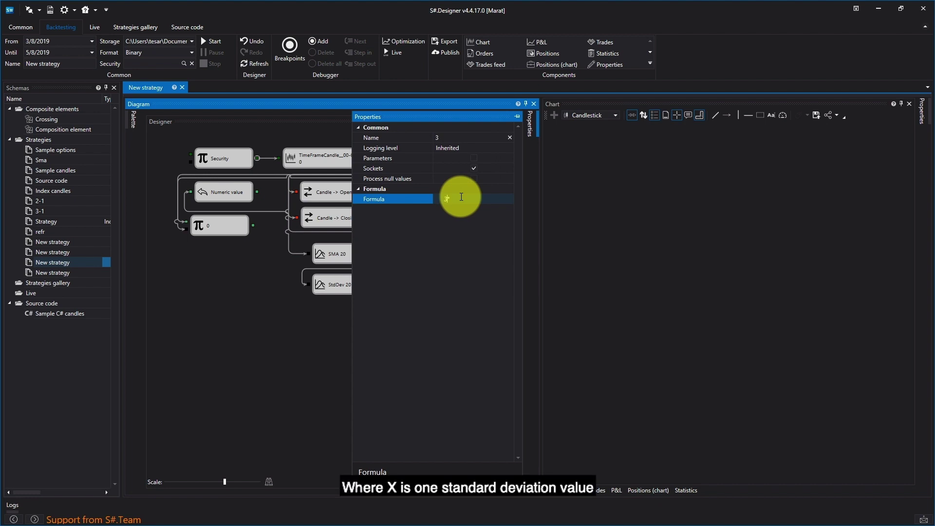
type("x")
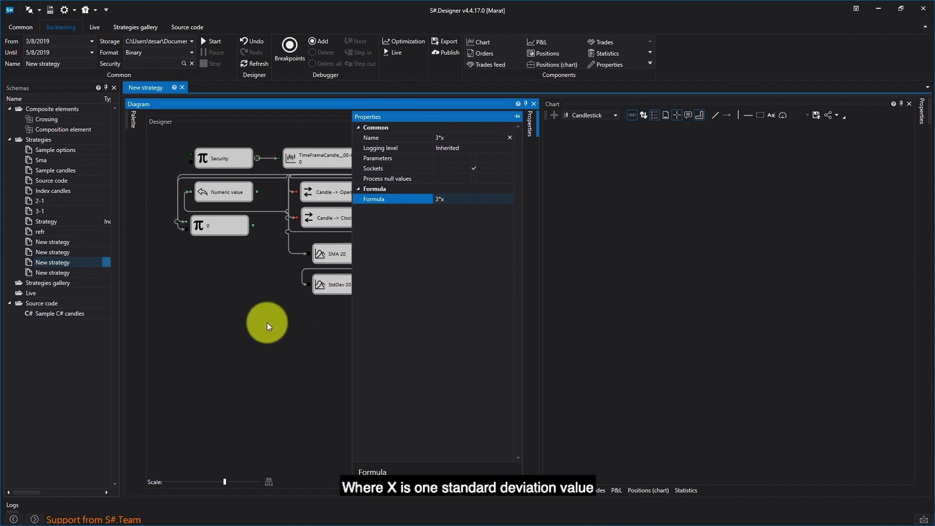
left_click(267, 323)
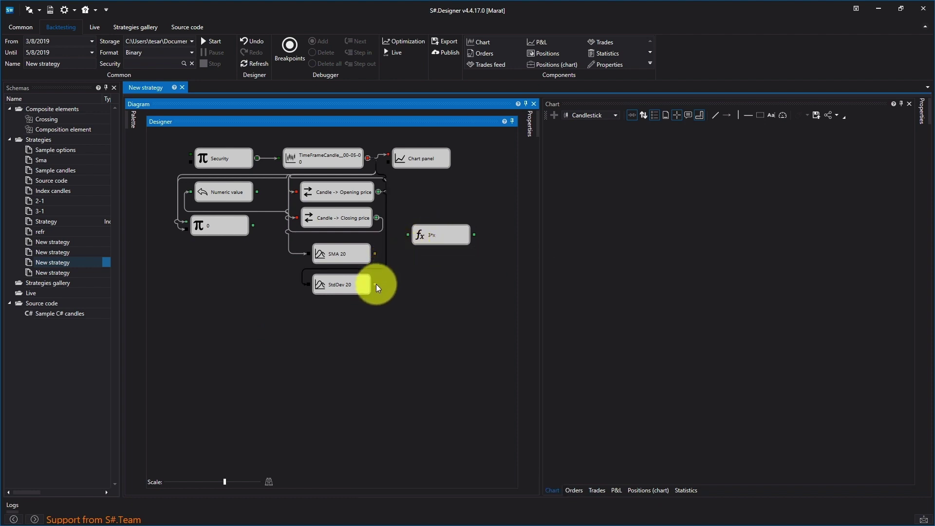
Connect the StdDev cube's output to the 3*x formula cube's input and shift the formula cube slightly closer to the converters.
left_click_drag(374, 285, 443, 230)
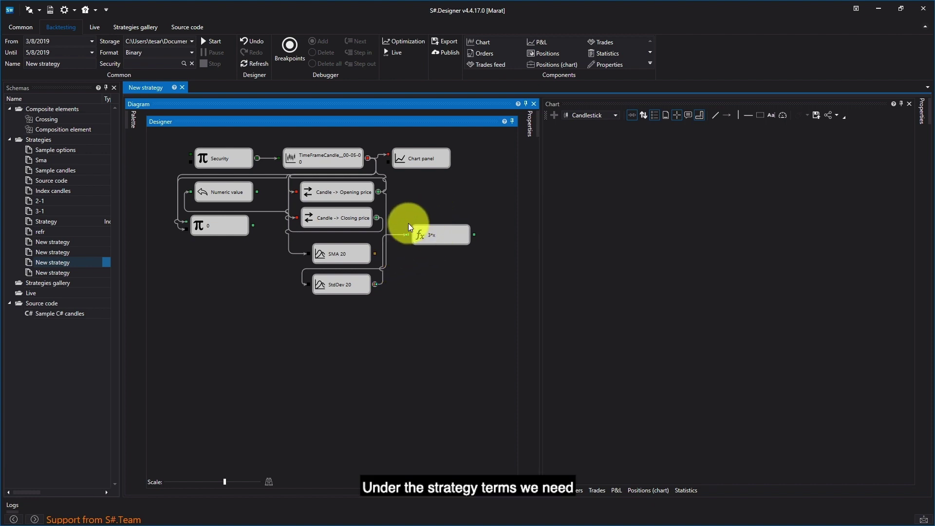
left_click(428, 235)
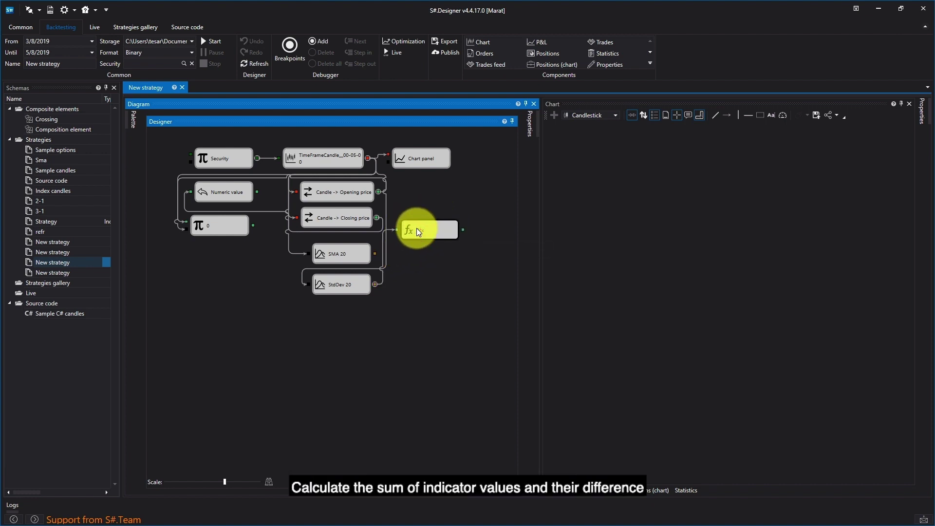
Add two Formula with two arguments cubes, stacked below the 3*x cube.
left_click(127, 123)
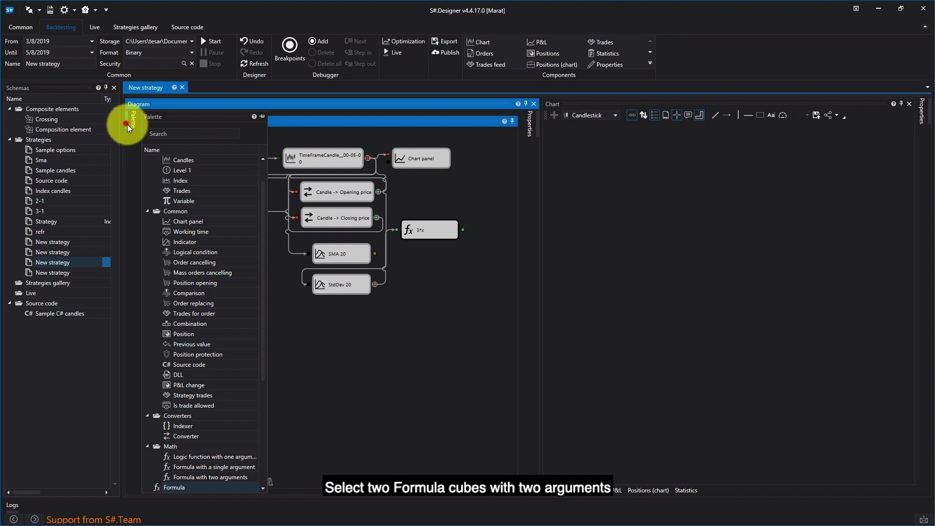
left_click_drag(183, 478, 399, 253)
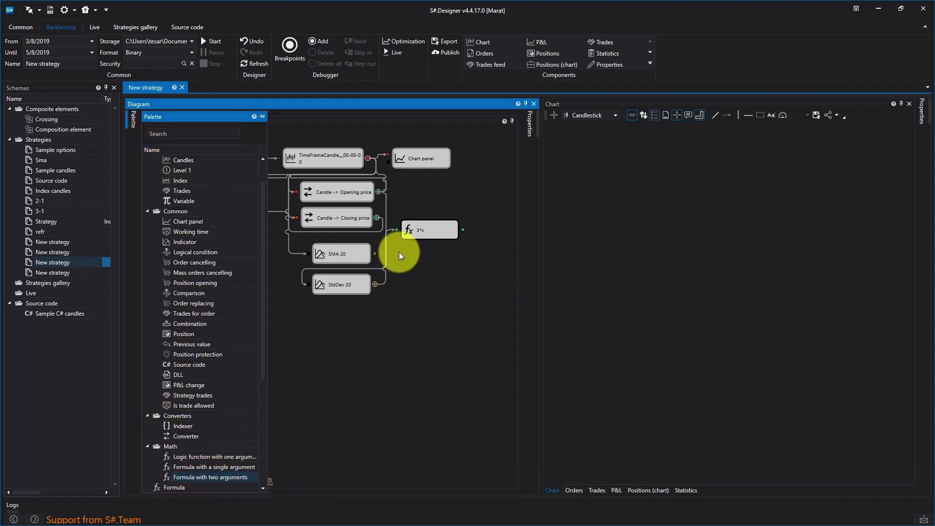
left_click_drag(218, 484, 424, 291)
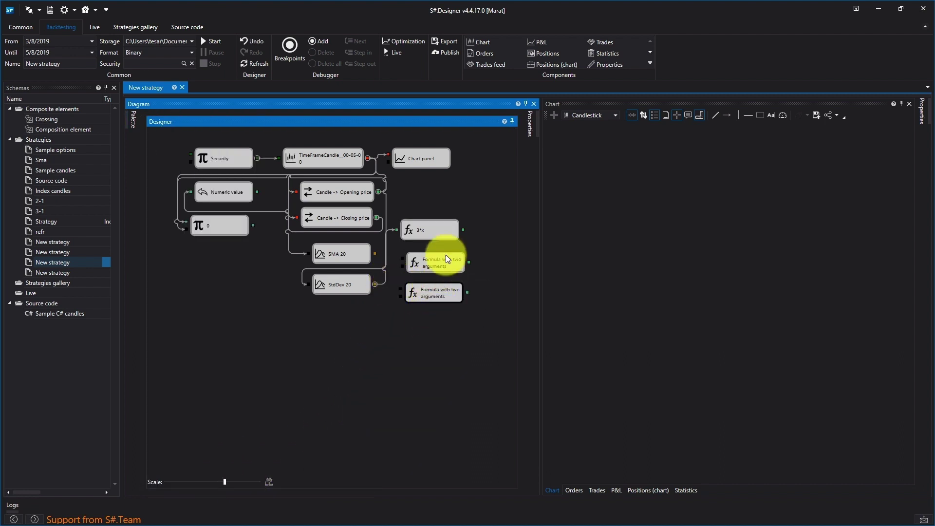
Connect the SMA output to the first input and the 3*x output to the second input of both two-argument formula cubes.
left_click_drag(375, 253, 401, 258)
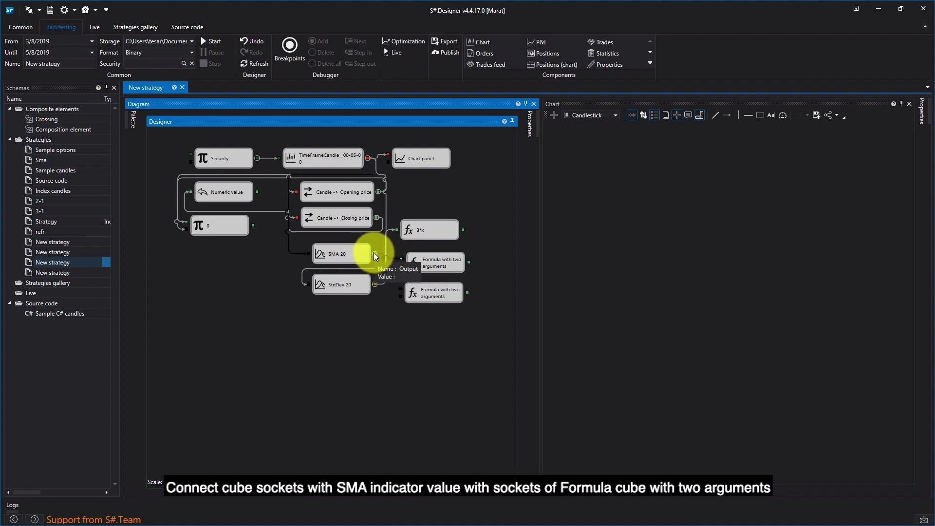
left_click_drag(374, 254, 400, 288)
left_click_drag(464, 230, 402, 266)
left_click_drag(463, 230, 411, 288)
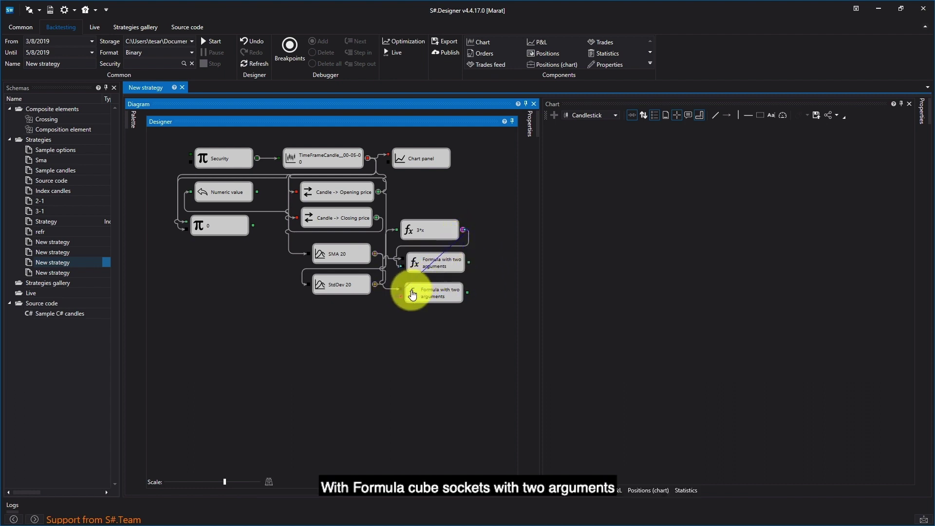
Set the formula of the upper two-argument formula cube to a + b.
right_click(447, 265)
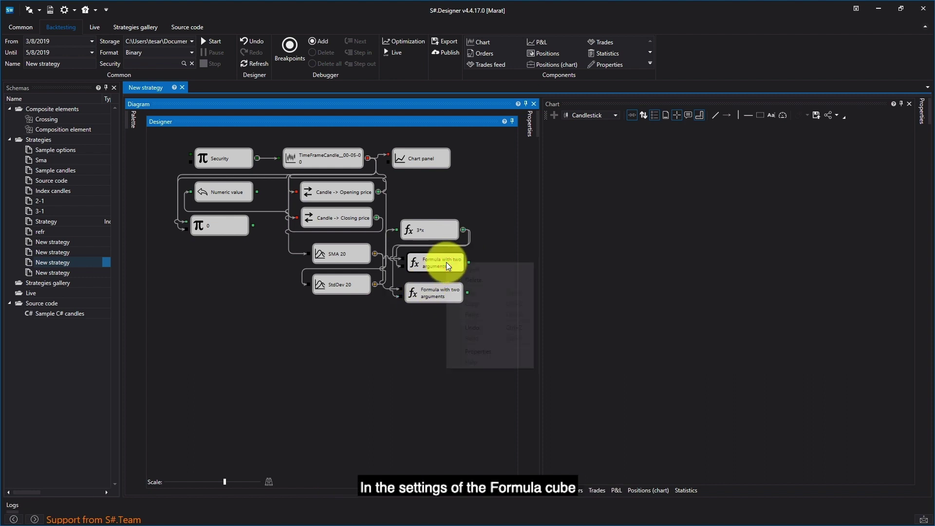
left_click(475, 352)
left_click(501, 200)
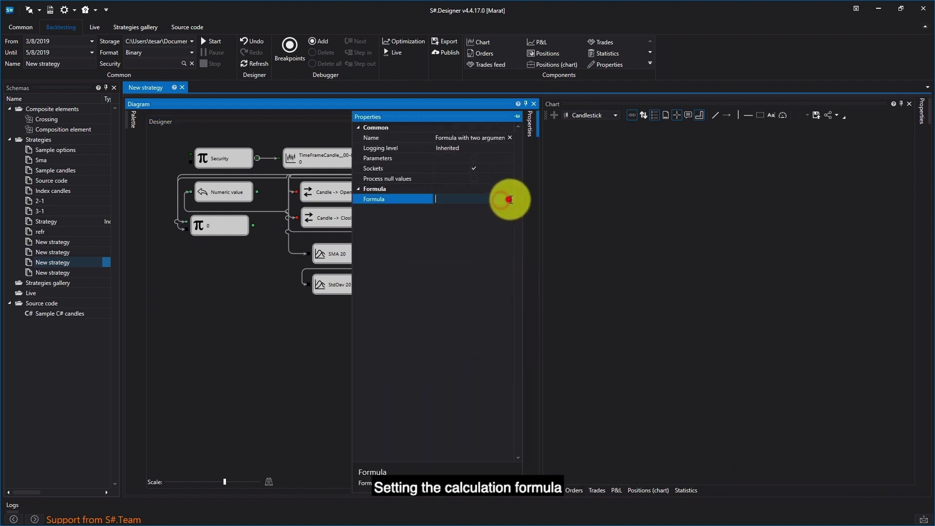
left_click(509, 199)
left_click(468, 209)
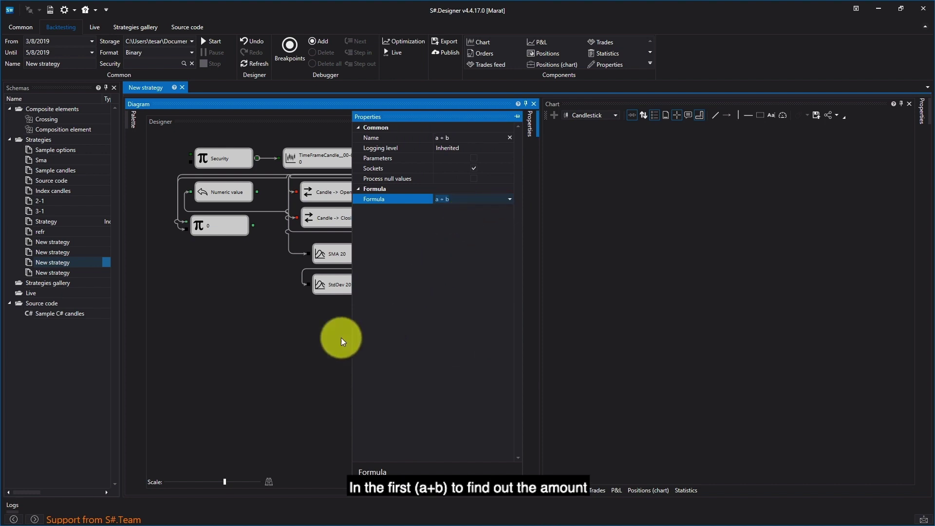
left_click(341, 338)
Set the formula of the lower two-argument formula cube to a - b.
left_click(445, 297)
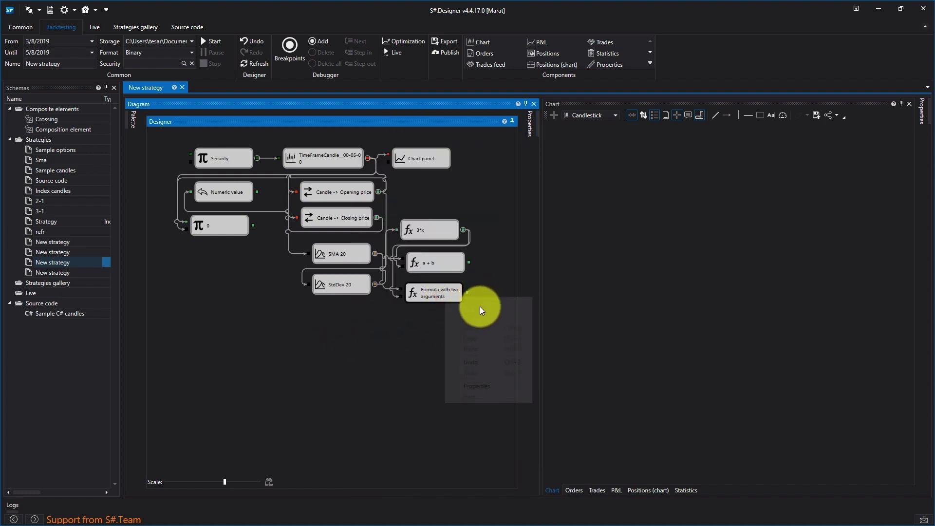
left_click(477, 388)
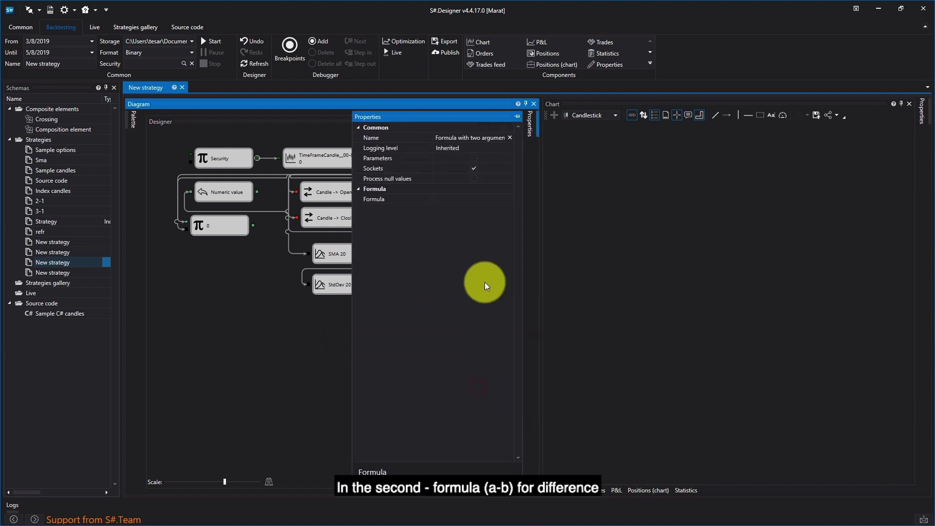
left_click(495, 197)
left_click(508, 200)
left_click(476, 218)
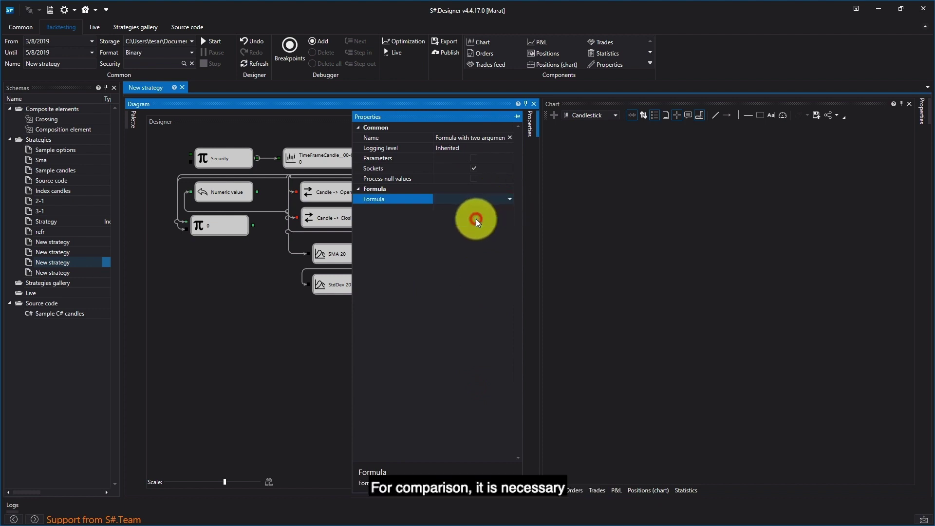
left_click(234, 349)
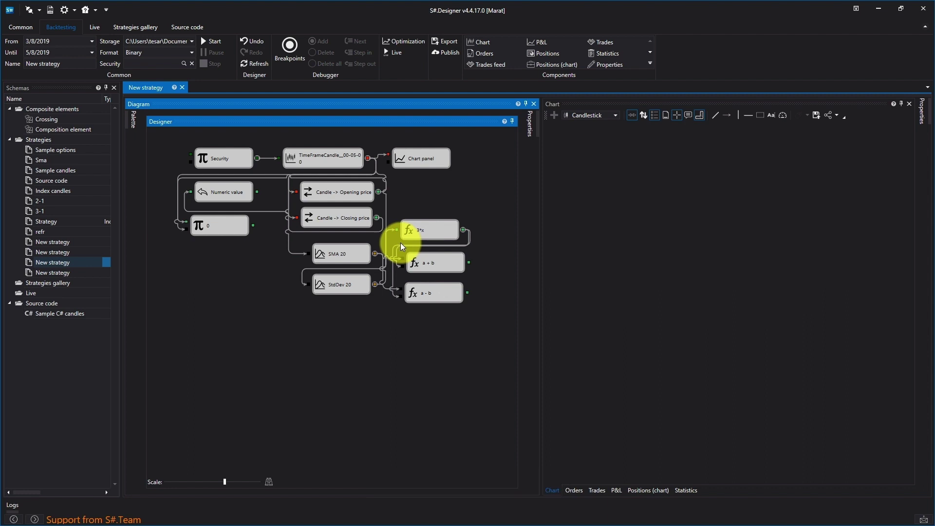
Add two Comparison cubes to the diagram, stacked below the StdDev 20 cube.
mouse_move(128, 117)
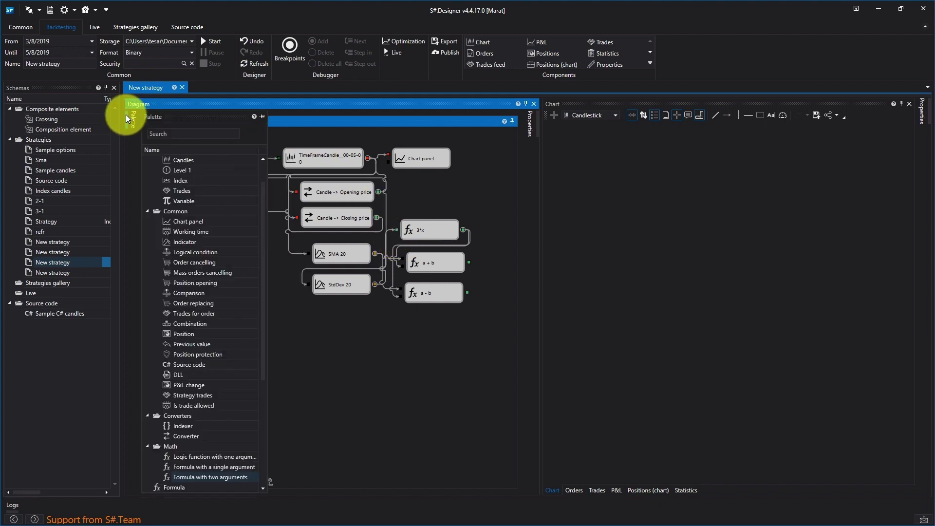
left_click_drag(180, 293, 317, 319)
left_click_drag(183, 294, 329, 329)
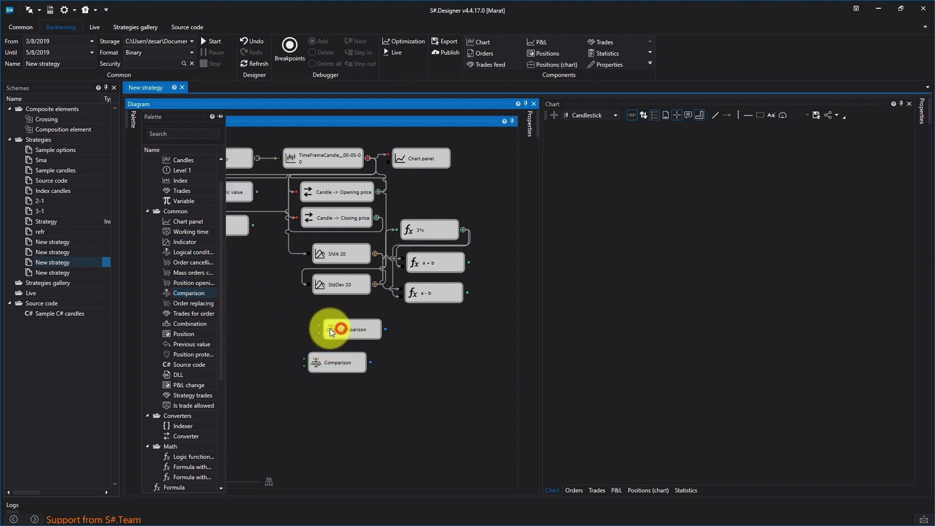
Connect the Numeric value output to both Comparison cubes' first inputs, and a + b and a - b to the upper and lower cubes' second inputs.
left_click(252, 190)
mouse_move(256, 191)
left_mouse_down()
mouse_move(287, 314)
mouse_move(297, 310)
left_mouse_up()
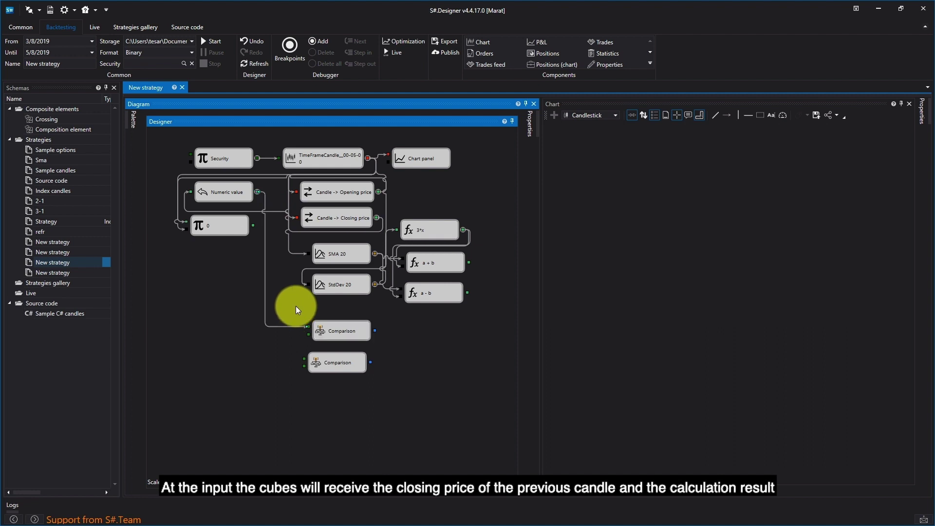
left_click_drag(259, 193, 313, 354)
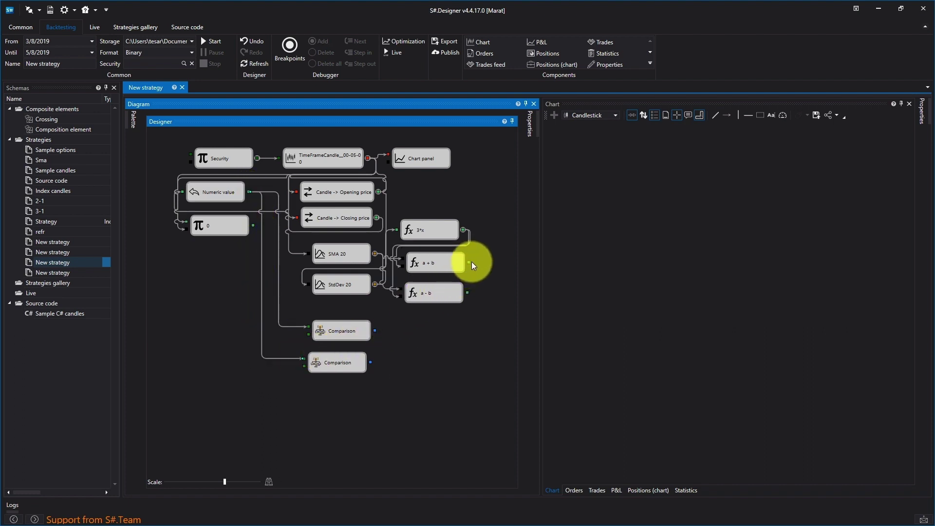
left_click_drag(468, 262, 323, 329)
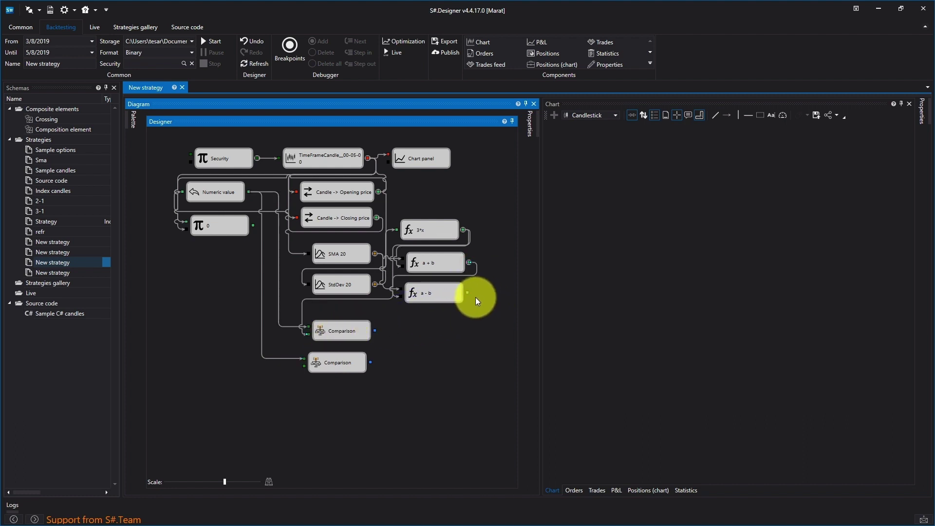
left_click_drag(446, 345, 309, 364)
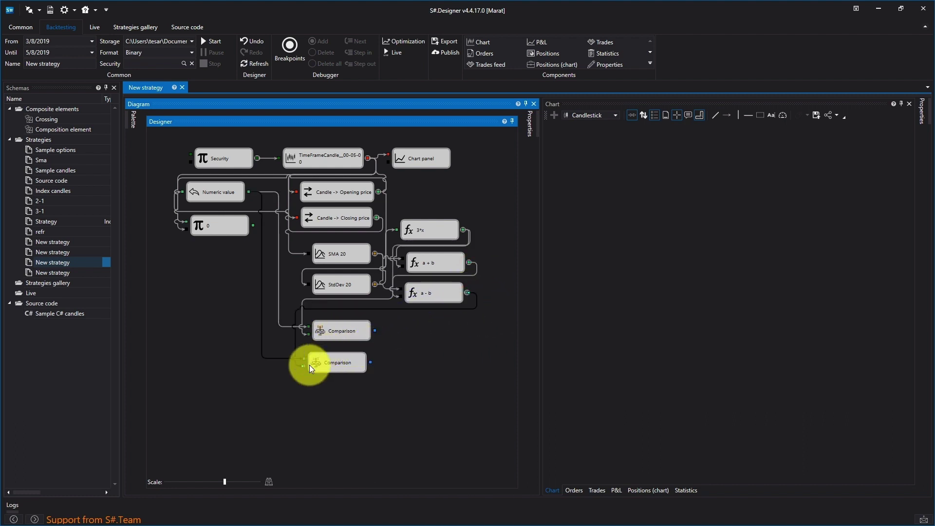
Set the operator of the upper Comparison cube, fed by a + b, to >.
left_click(341, 329)
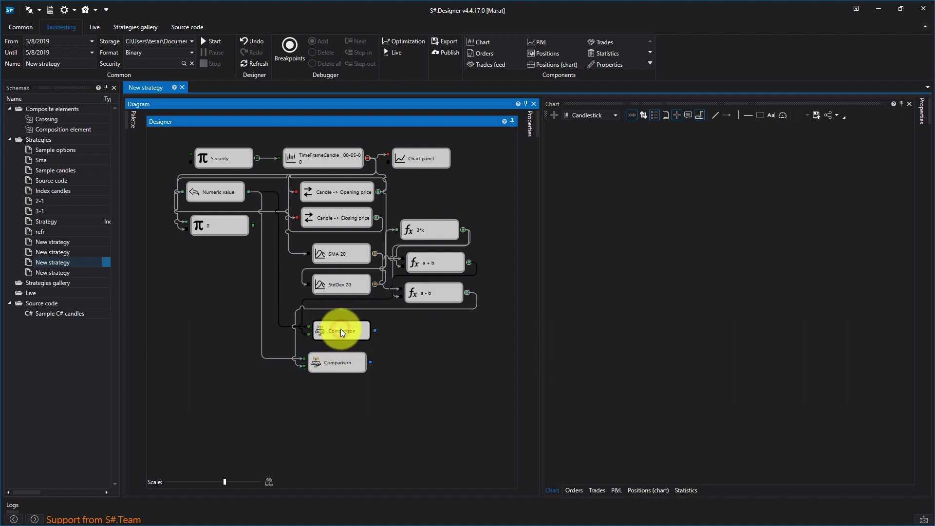
right_click(342, 329)
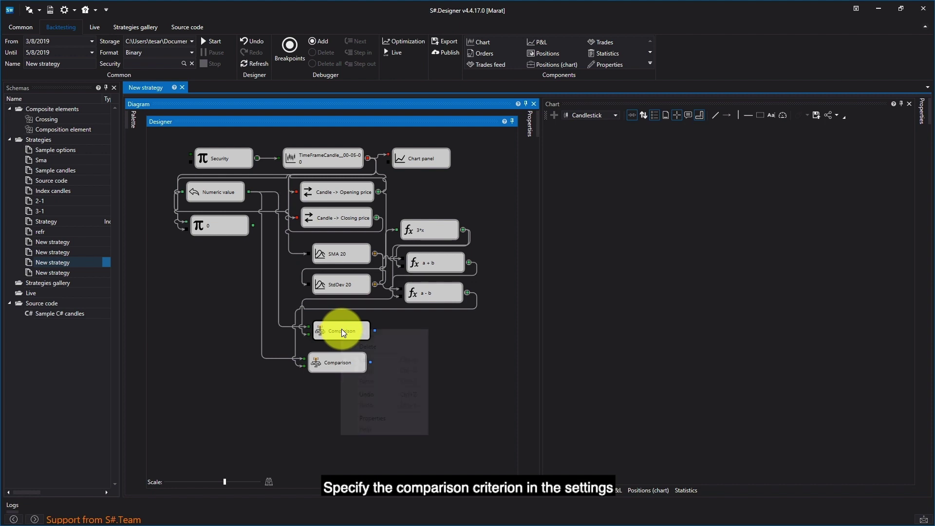
left_click(385, 418)
left_click(463, 211)
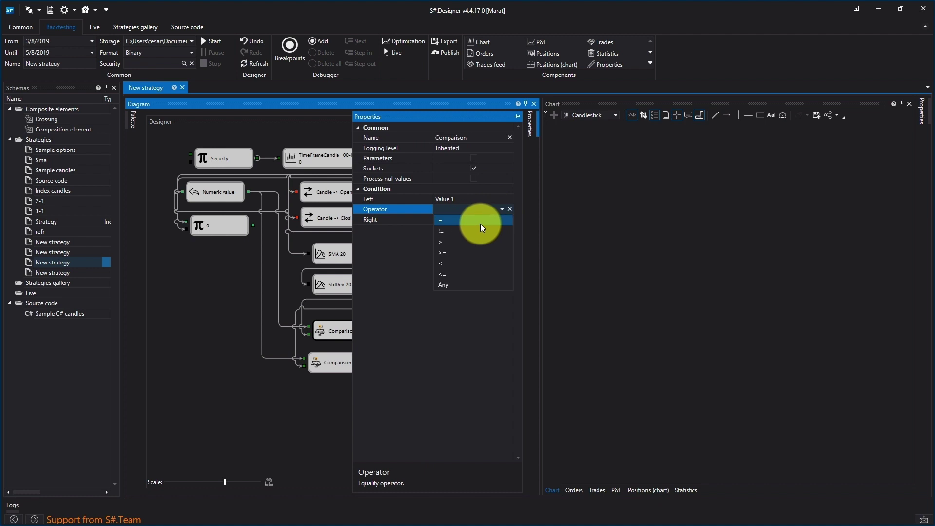
left_click(470, 242)
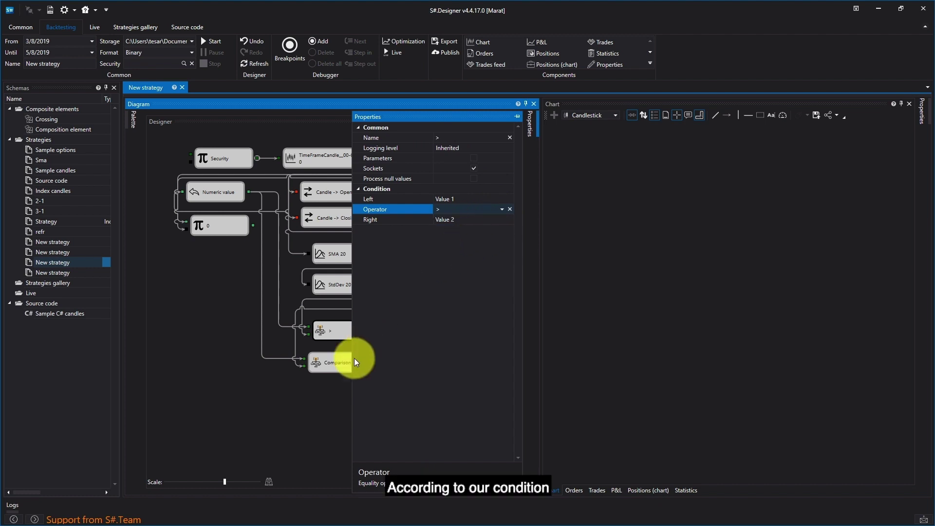
Set the operator of the lower Comparison cube, fed by a - b, to <.
left_click(338, 366)
right_click(338, 366)
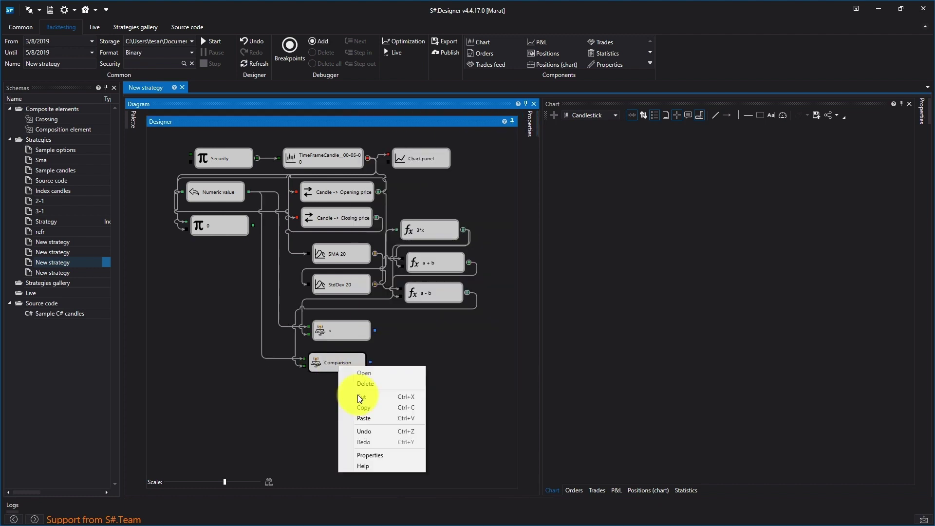
left_click(375, 456)
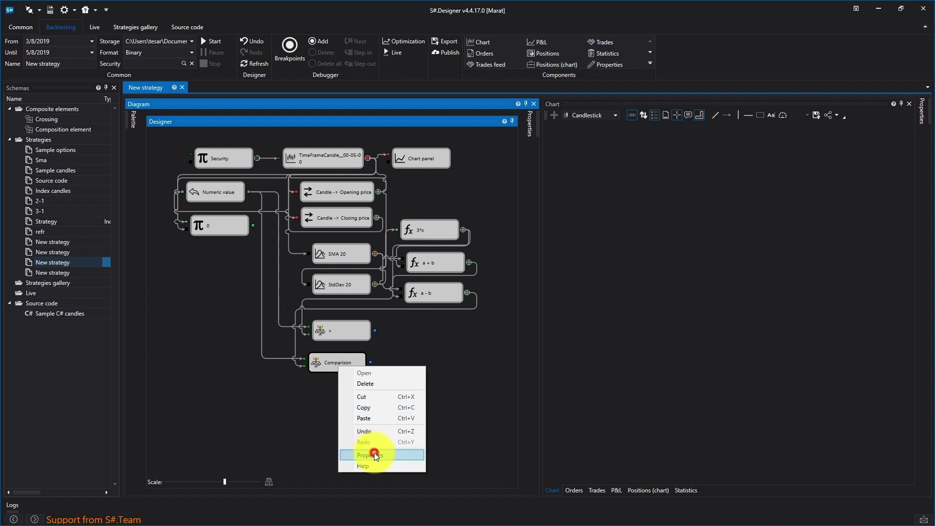
left_click(485, 219)
left_click(502, 209)
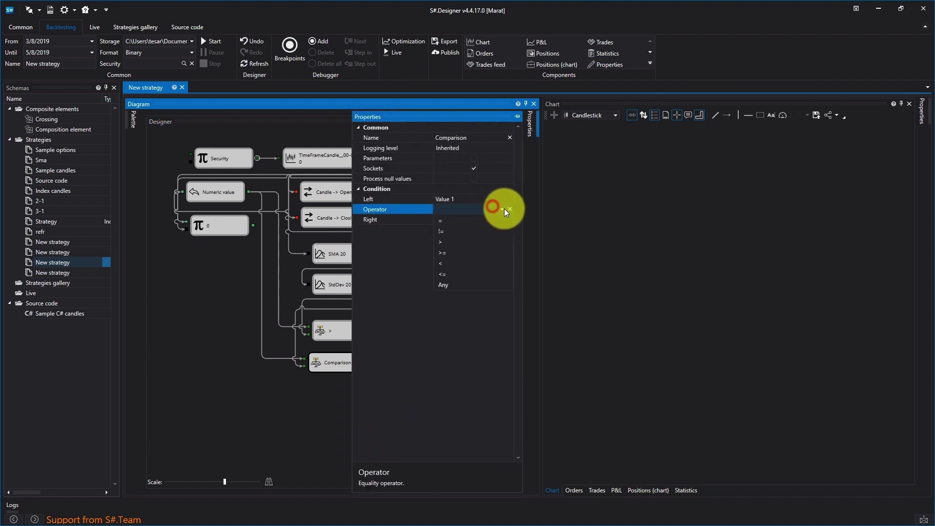
left_click(455, 267)
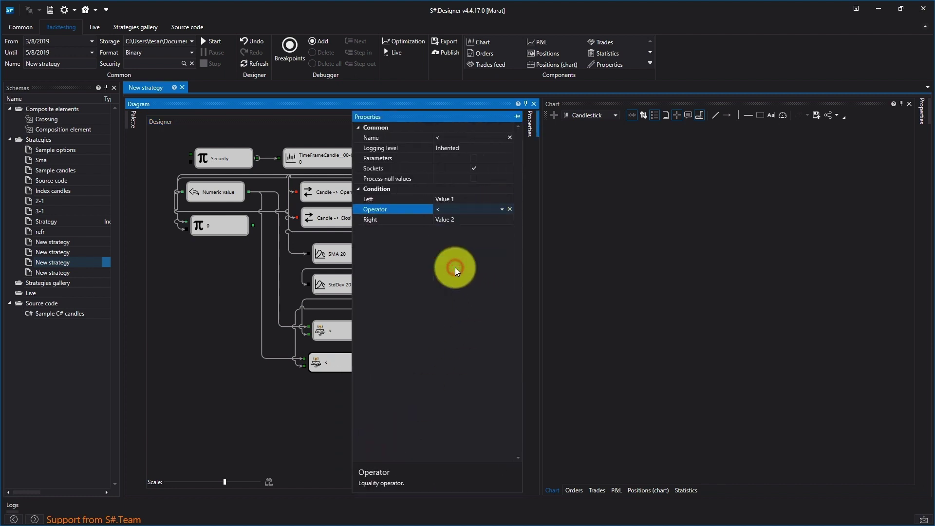
left_click(260, 375)
Align the > cube with the < cube and add two Variable cubes stacked beneath them.
left_click(354, 324)
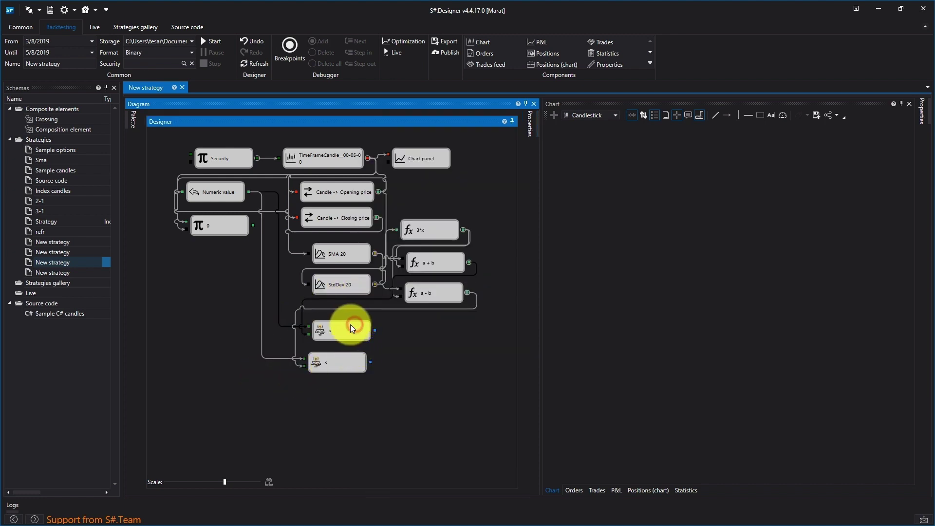
left_click(131, 118)
left_click_drag(277, 338, 300, 376)
left_click_drag(181, 203, 331, 402)
Configure the upper new Variable cube as the order volume, with type Numeric value and value 1.
right_click(335, 401)
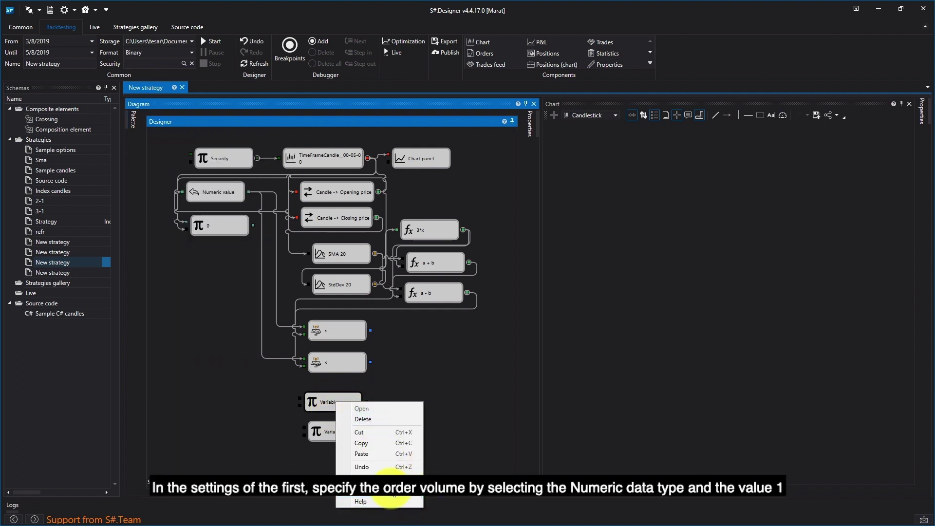
left_click(402, 499)
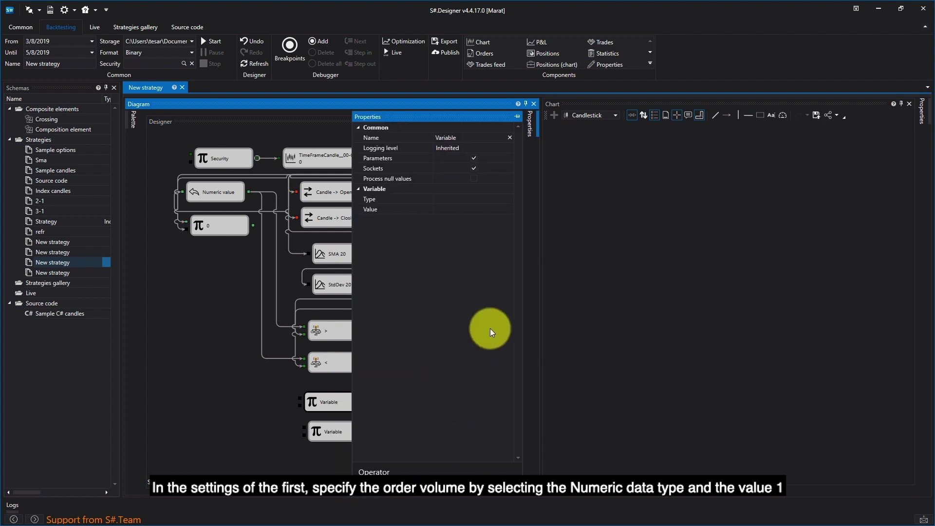
left_click(509, 199)
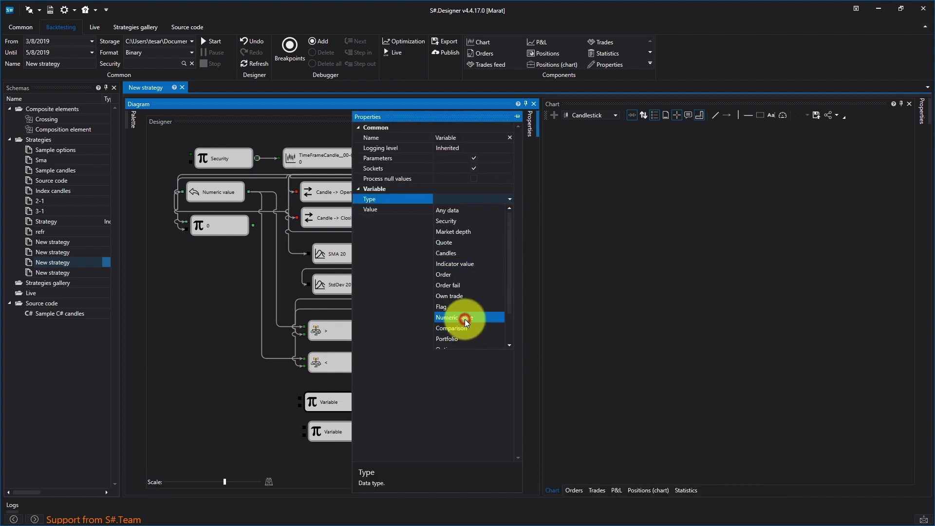
left_click(465, 319)
left_click(502, 210)
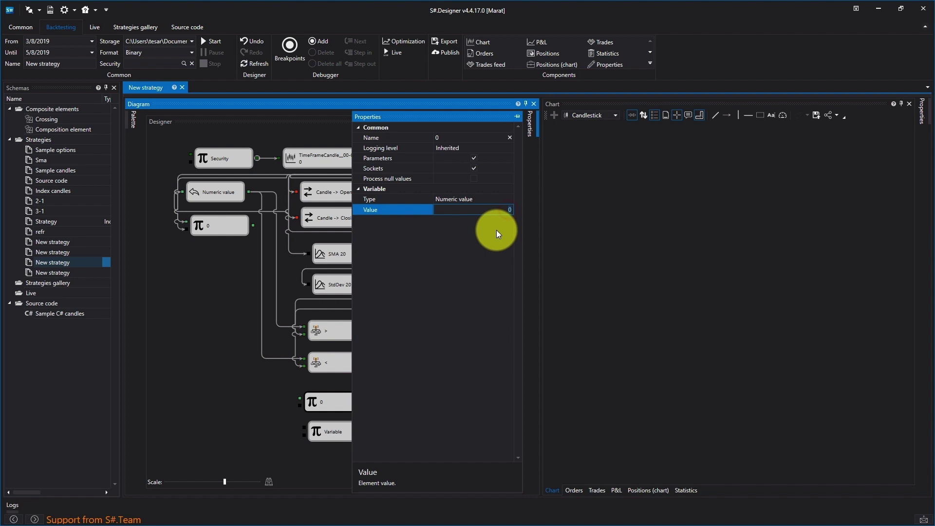
left_click(231, 403)
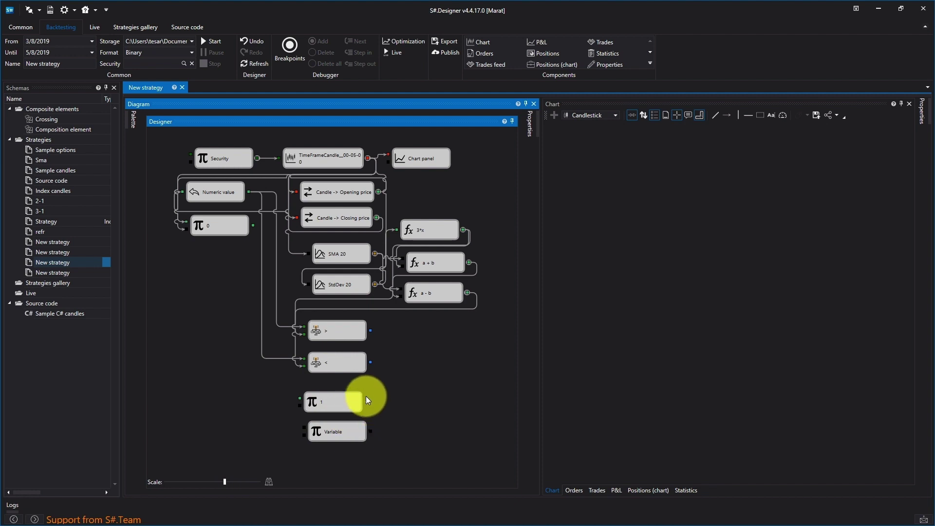
Set the lower Variable cube's type to Portfolio and choose the Simulator portfolio as its value.
right_click(348, 432)
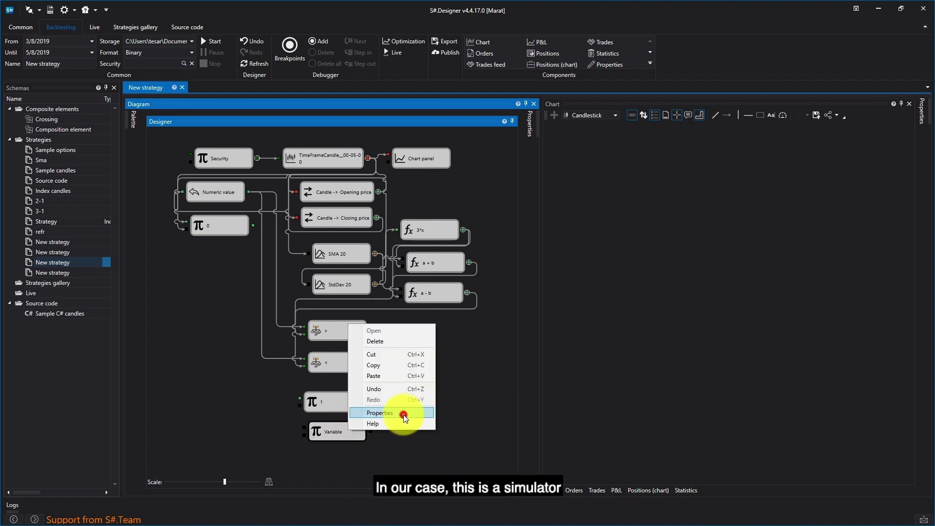
left_click(404, 416)
left_click(507, 199)
left_click(507, 199)
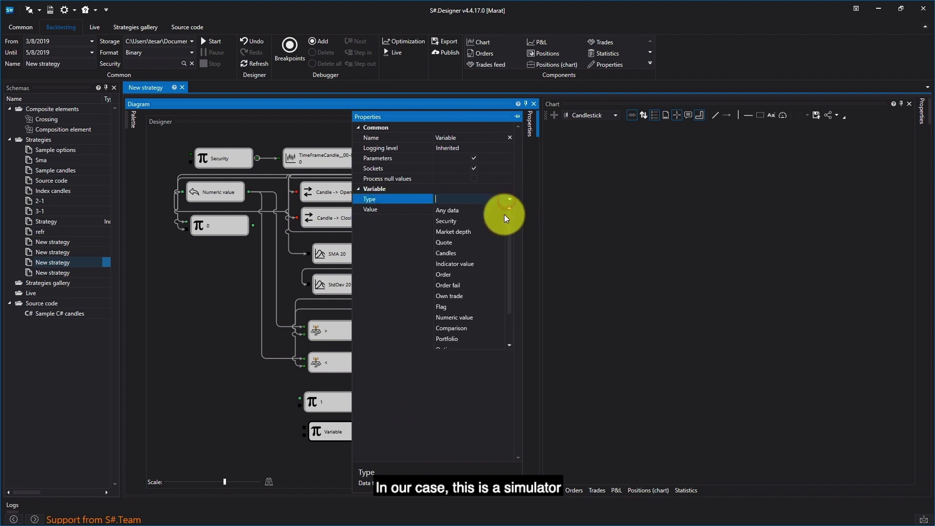
left_click(464, 338)
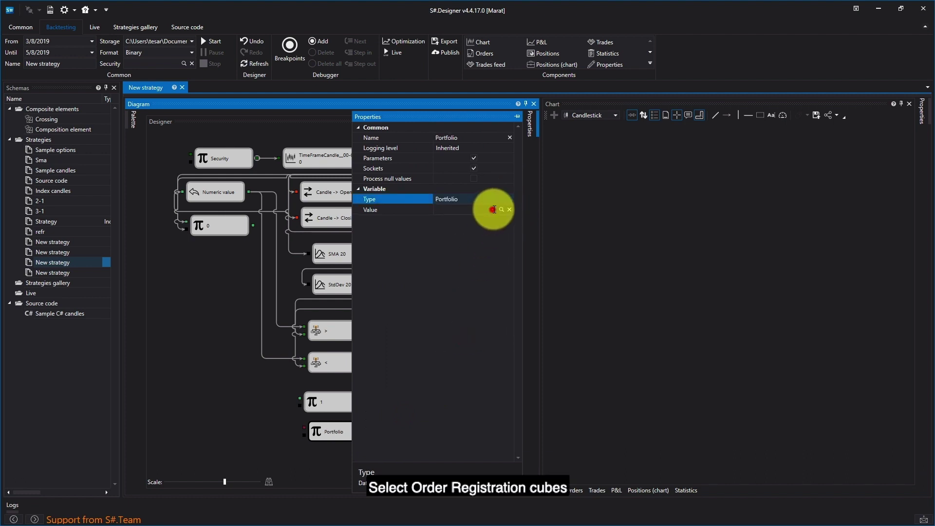
left_click(501, 209)
left_click(457, 236)
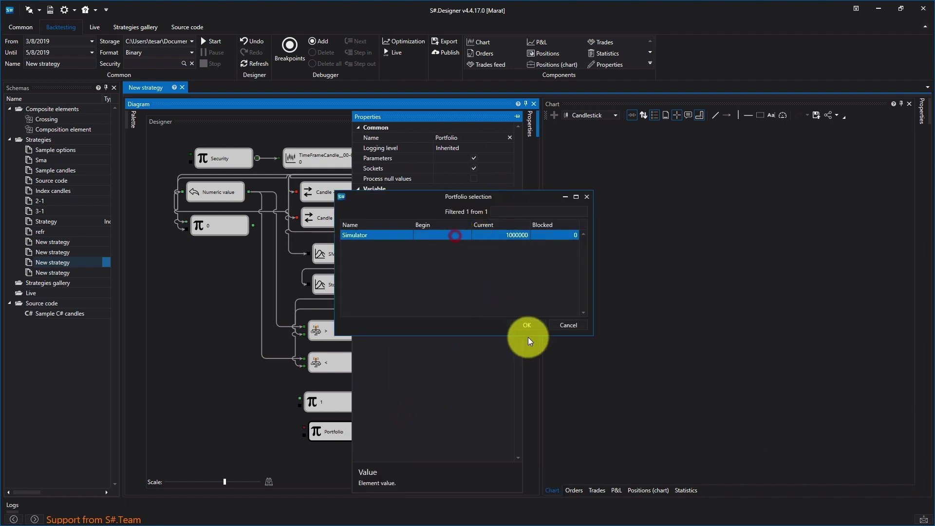
left_click(529, 324)
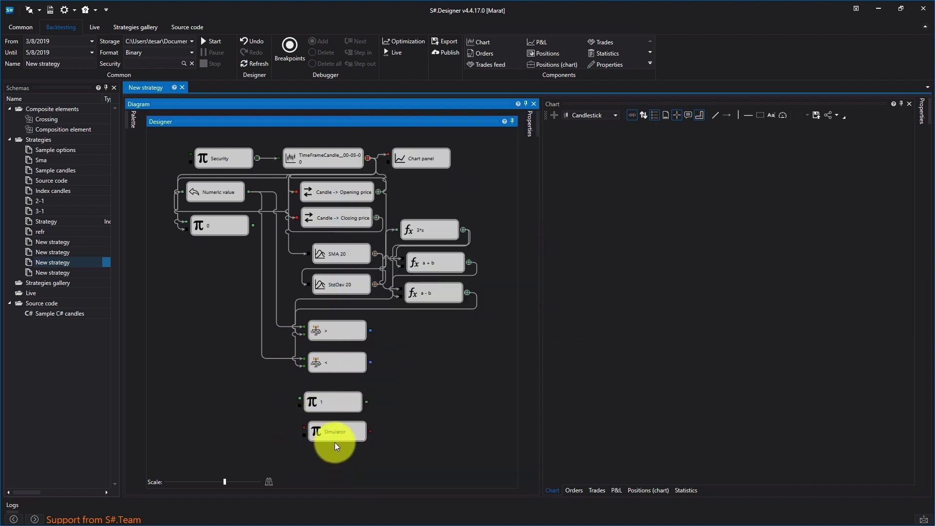
Shift the 1 and Simulator variable cubes to the left and add a Position opening cube to the right of the comparison cubes.
left_click_drag(326, 430, 294, 405)
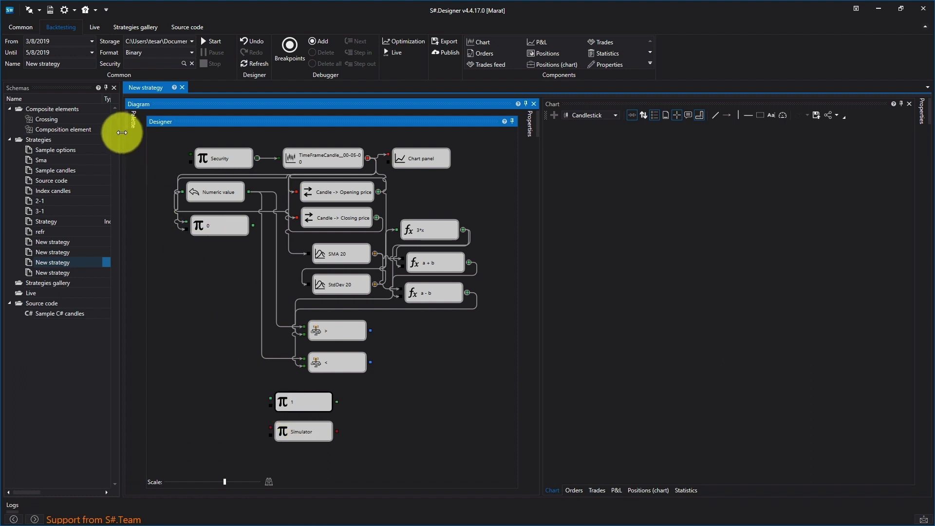
left_click(128, 118)
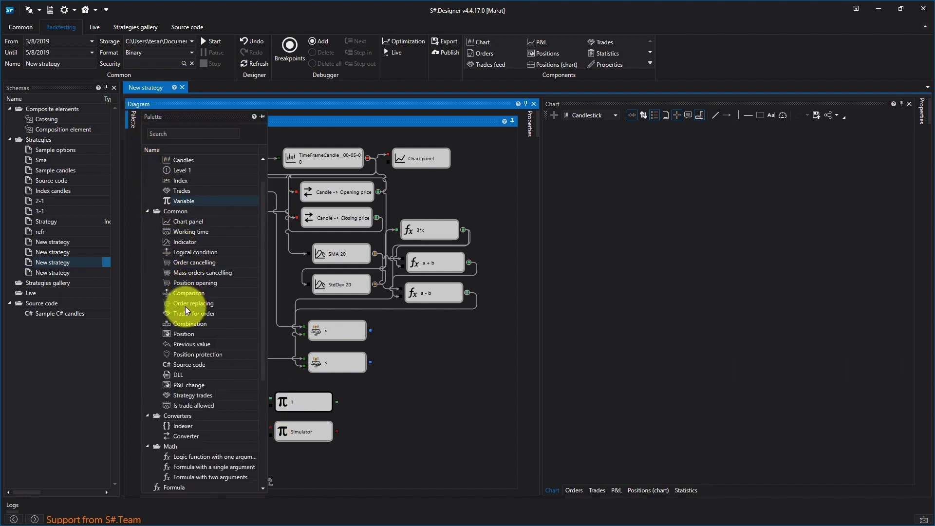
left_click(168, 283)
left_click_drag(166, 285, 405, 326)
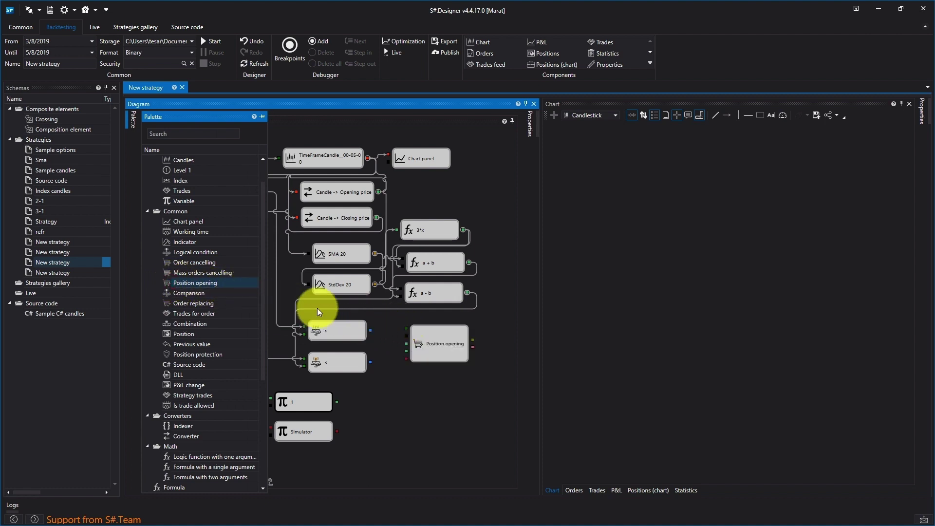
Add a second Position opening cube below the first and wire Security to both, > to the upper and < to the lower.
left_click_drag(198, 285, 403, 380)
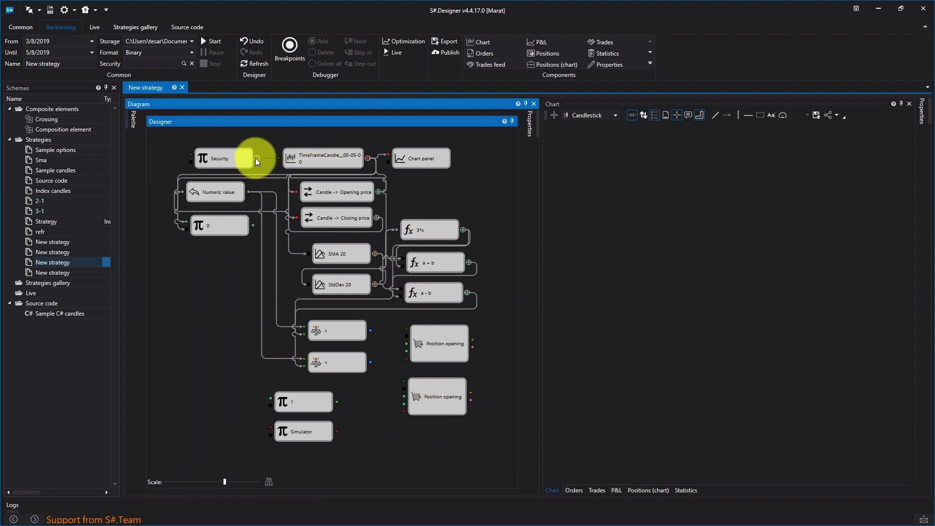
left_click_drag(257, 157, 406, 328)
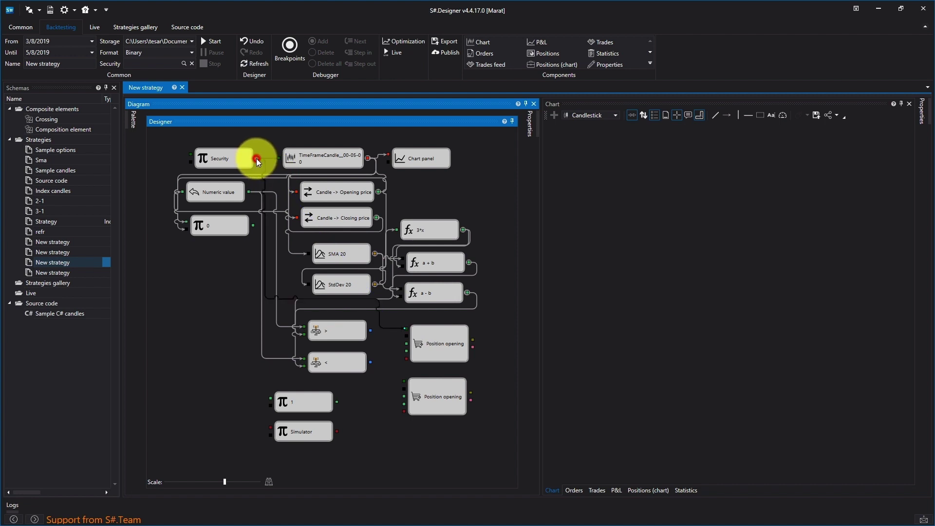
left_click_drag(281, 200, 408, 378)
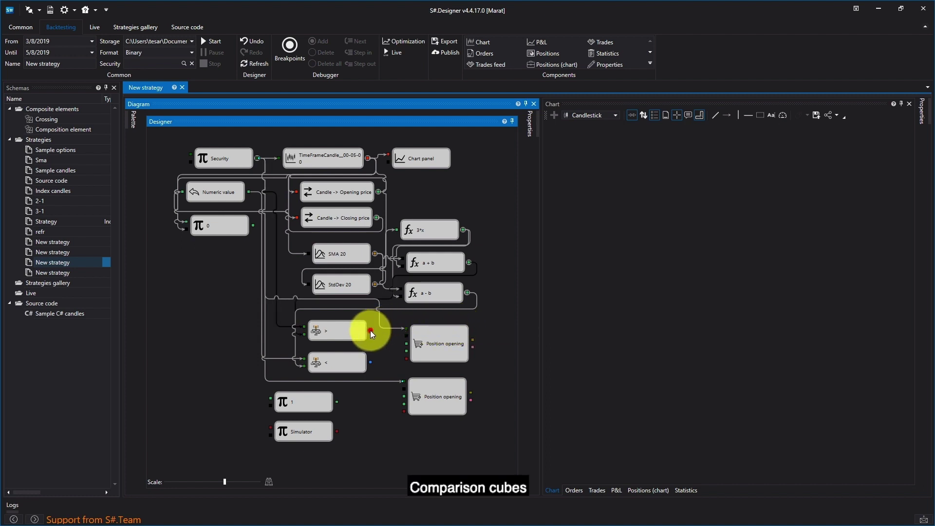
left_click_drag(393, 335, 408, 335)
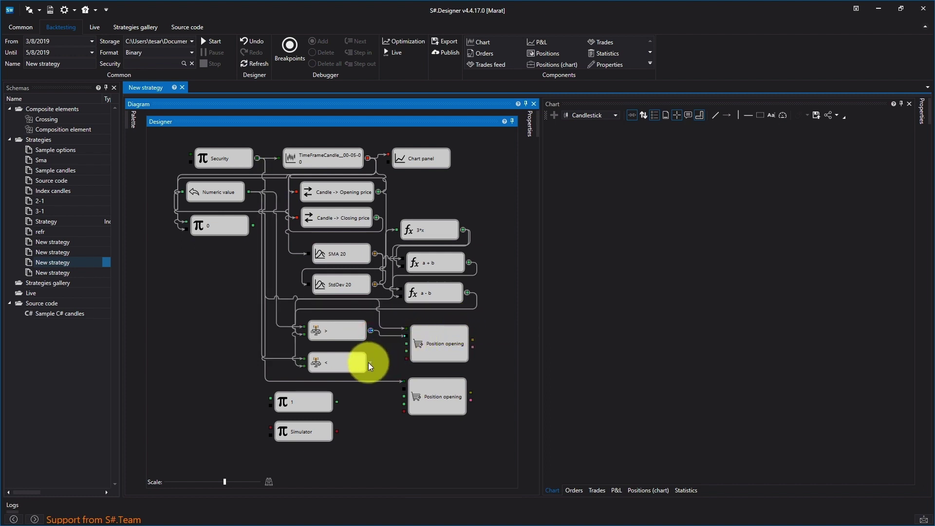
left_click_drag(369, 362, 403, 389)
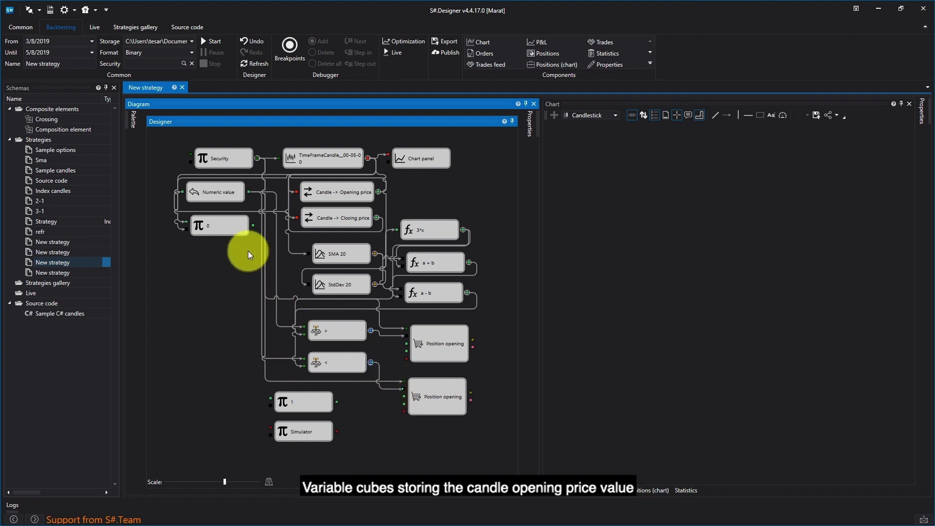
Move the 0 variable cube below the Simulator cube and connect its output to the third input of both Position opening cubes.
left_click(229, 229)
left_click_drag(227, 236, 232, 455)
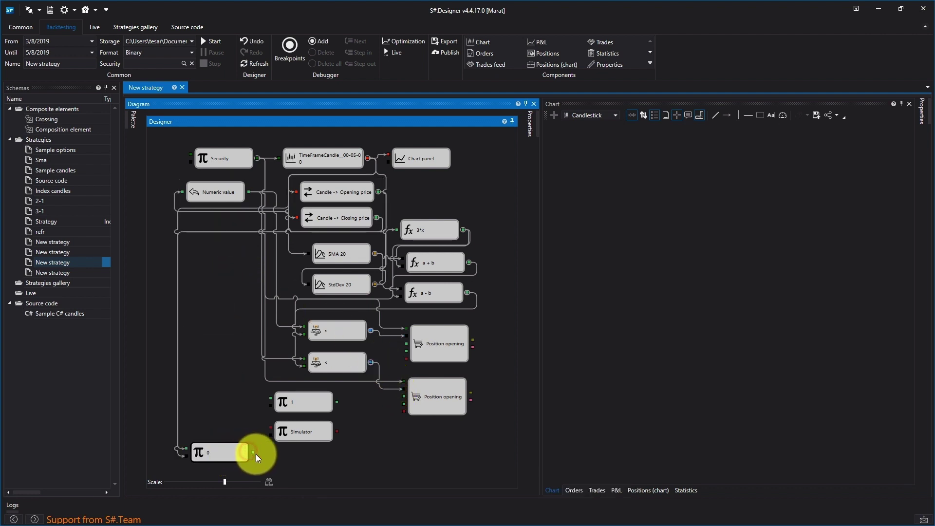
left_click_drag(253, 452, 403, 396)
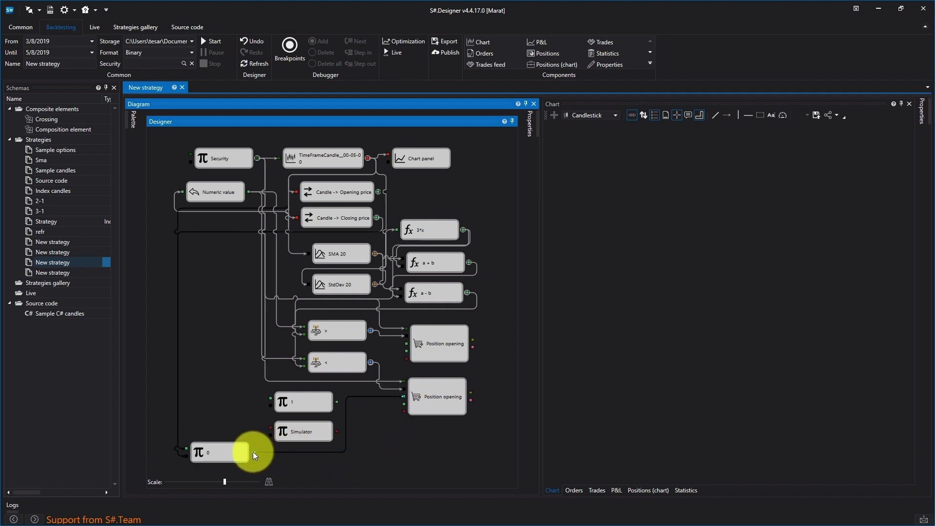
mouse_move(252, 452)
left_mouse_down()
mouse_move(301, 453)
mouse_move(418, 335)
mouse_move(407, 344)
left_mouse_up()
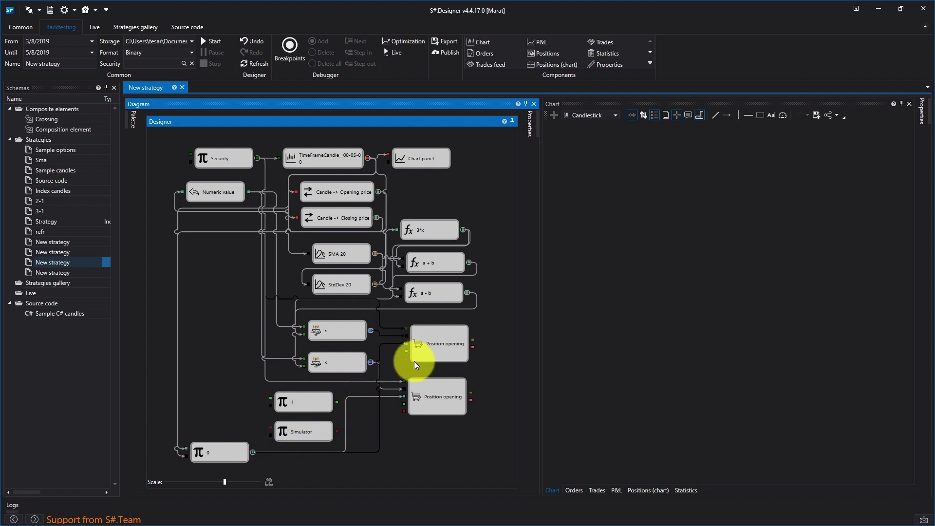
Connect the 1 cube to the volume input and the Simulator cube to the portfolio input of both Position opening cubes.
left_click_drag(336, 401, 408, 350)
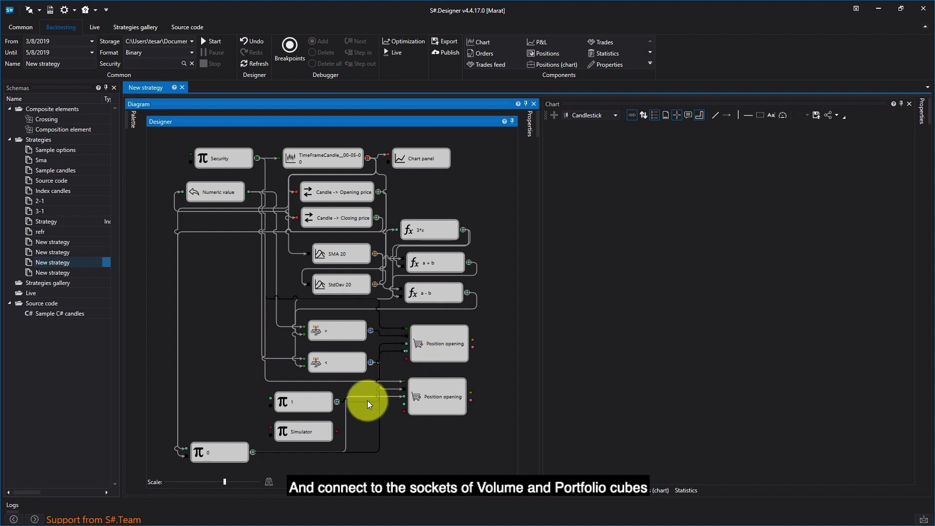
left_click_drag(336, 402, 404, 404)
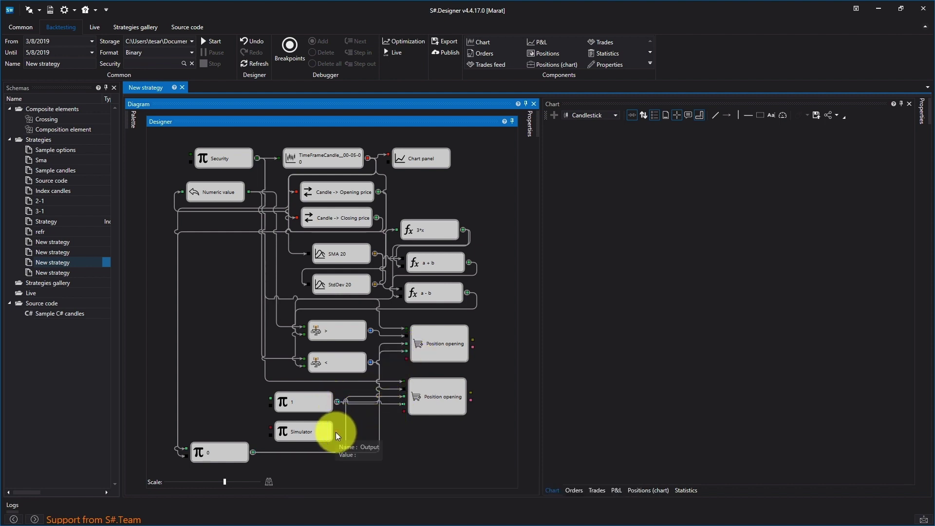
left_click_drag(337, 432, 405, 360)
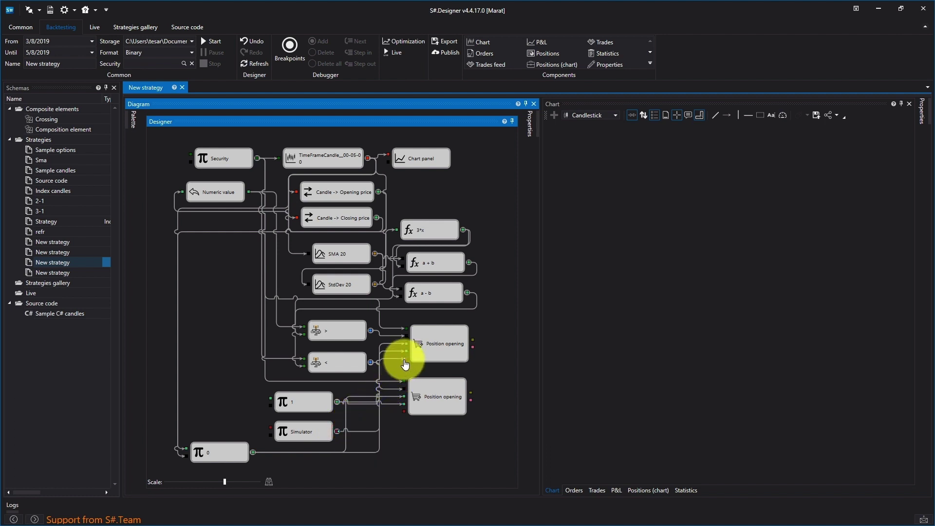
left_click(338, 431)
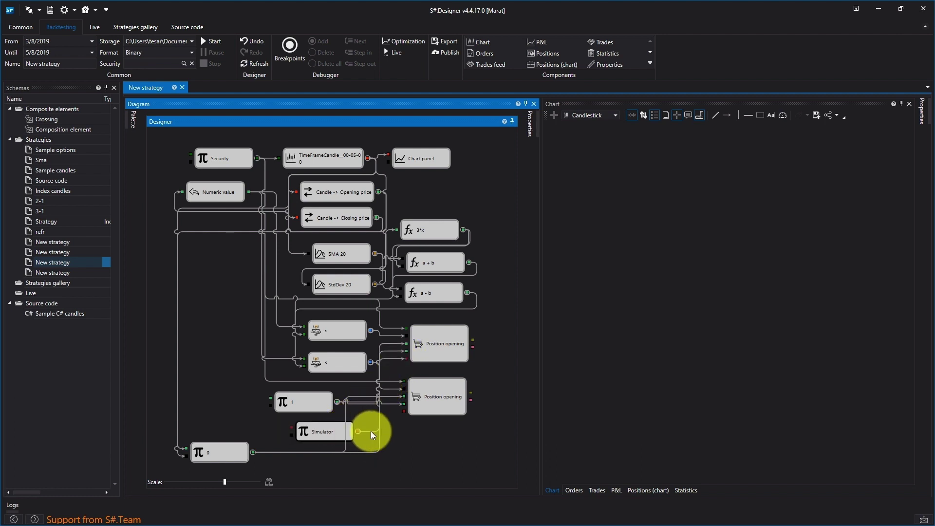
left_click_drag(332, 430, 402, 420)
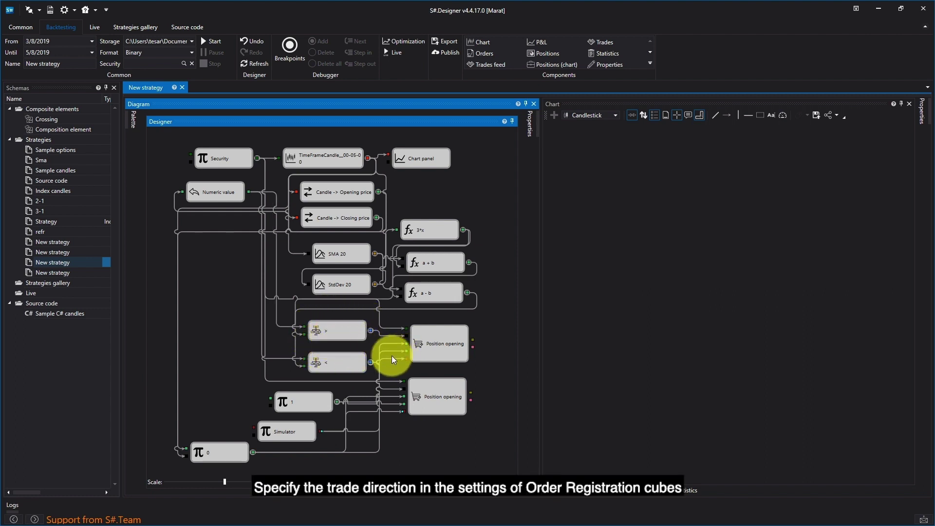
Set the order direction of the upper Position opening cube, fed by the > comparison, to Sell.
left_click(441, 343)
right_click(442, 342)
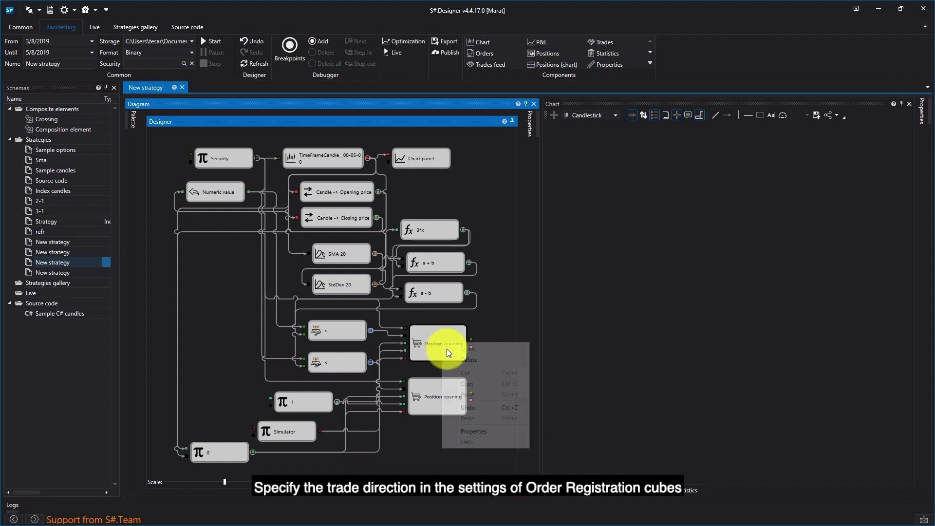
left_click(475, 431)
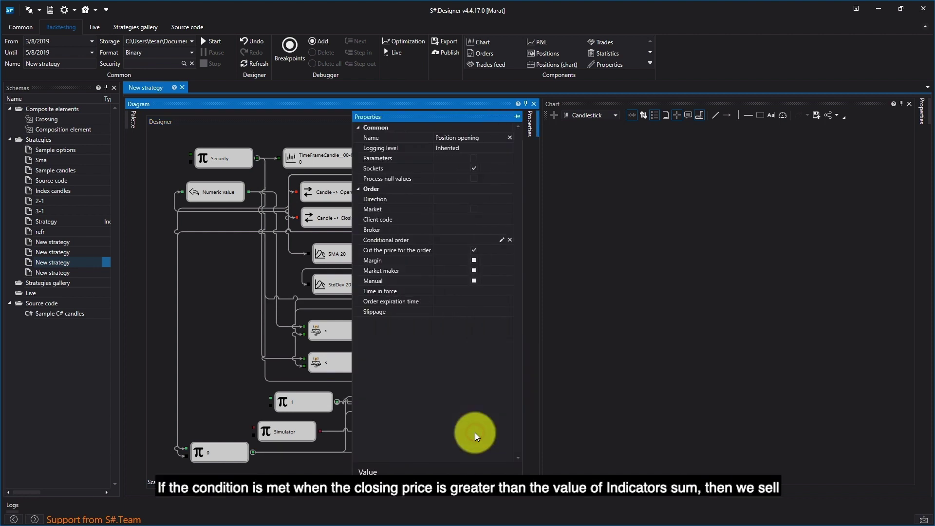
left_click(499, 199)
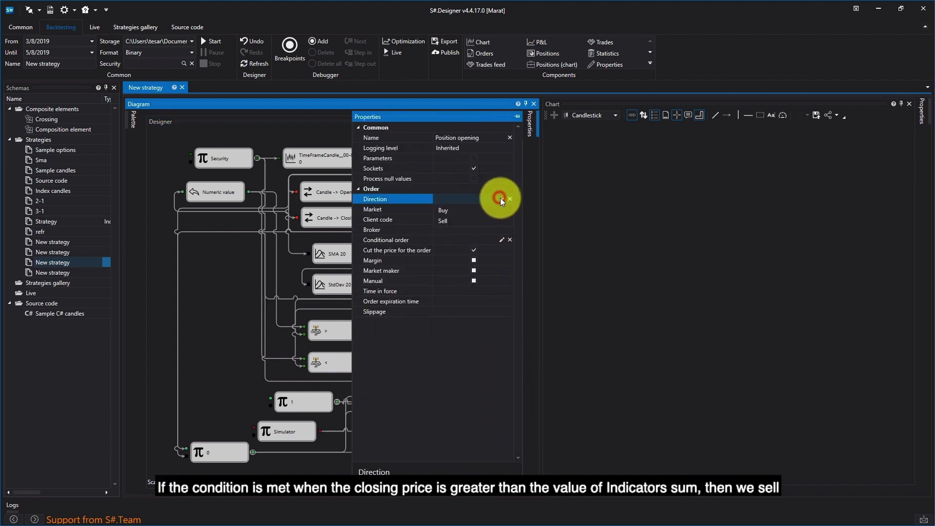
left_click(481, 219)
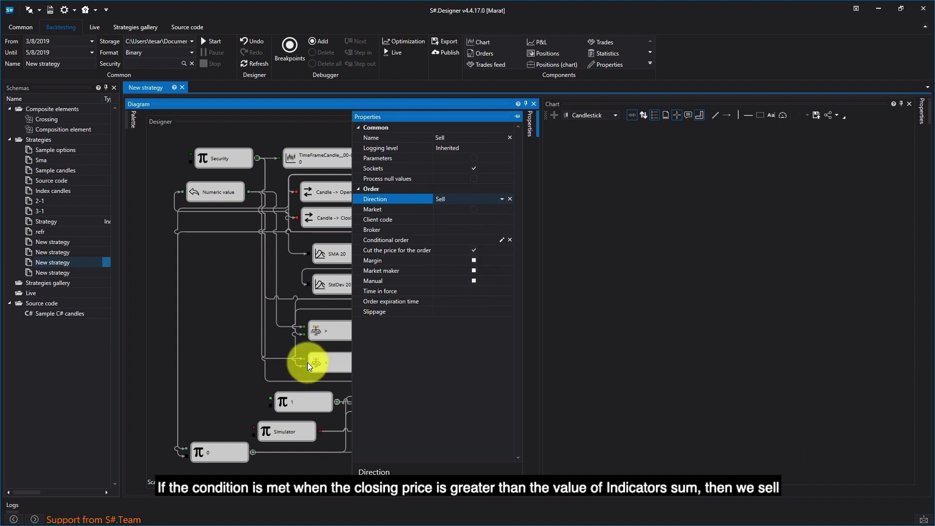
left_click(237, 363)
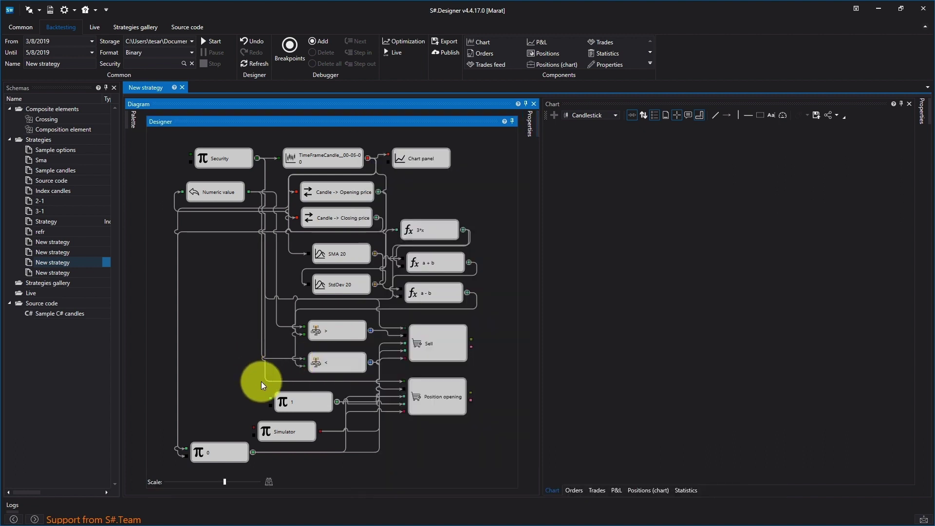
Set the order direction of the lower Position opening cube, fed by the < comparison, to Buy.
left_click(425, 405)
right_click(425, 404)
left_click(458, 496)
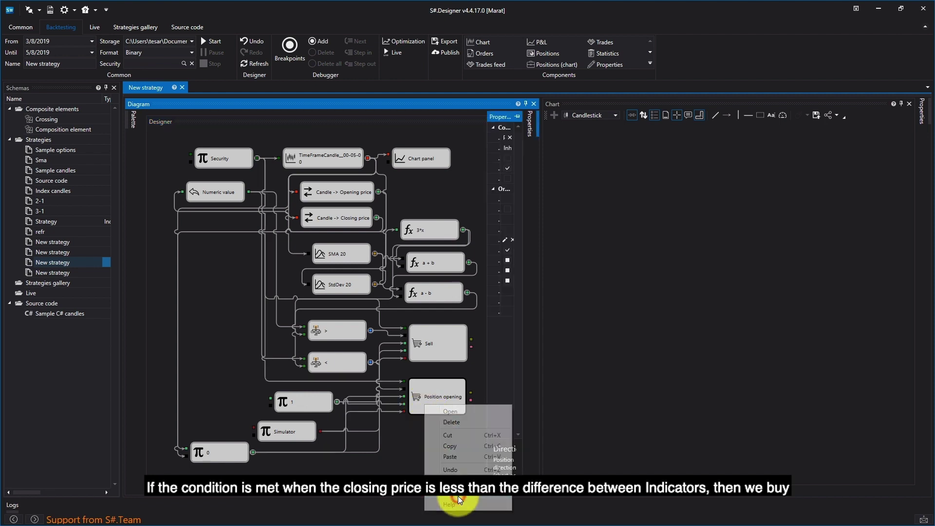
left_click(505, 199)
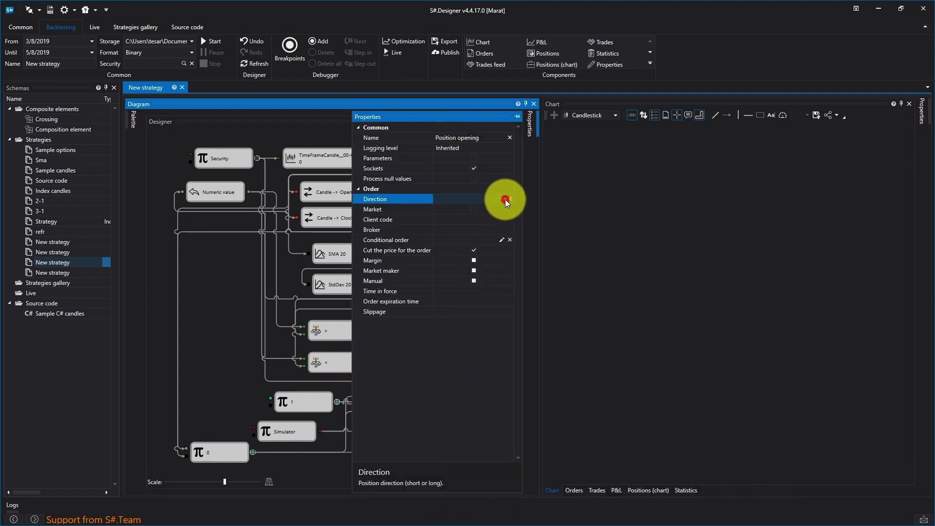
left_click(487, 209)
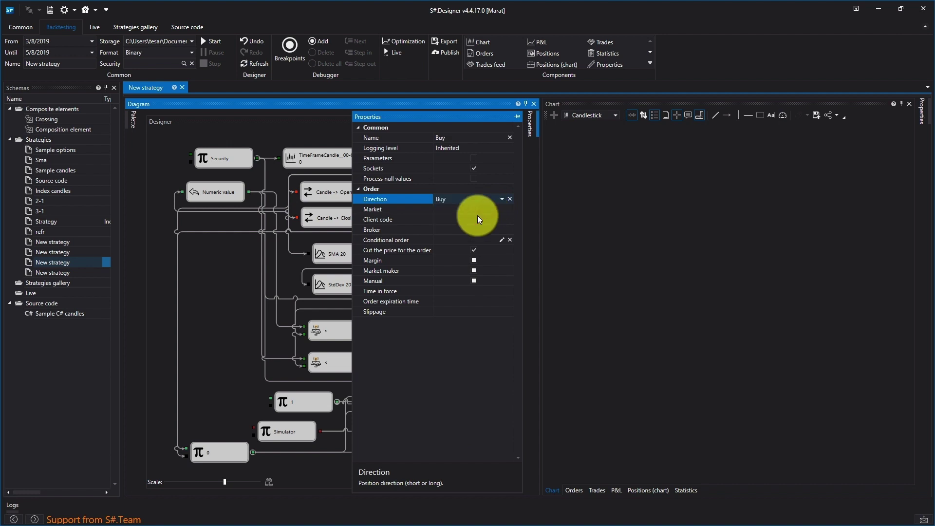
left_click(274, 313)
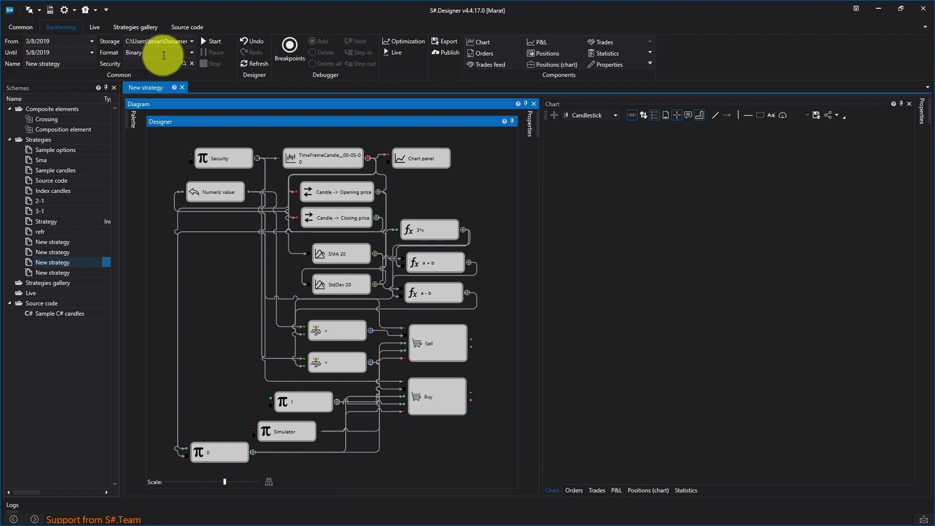
Choose SBER on the TQBR board as the backtest security and start the backtest.
left_click(182, 62)
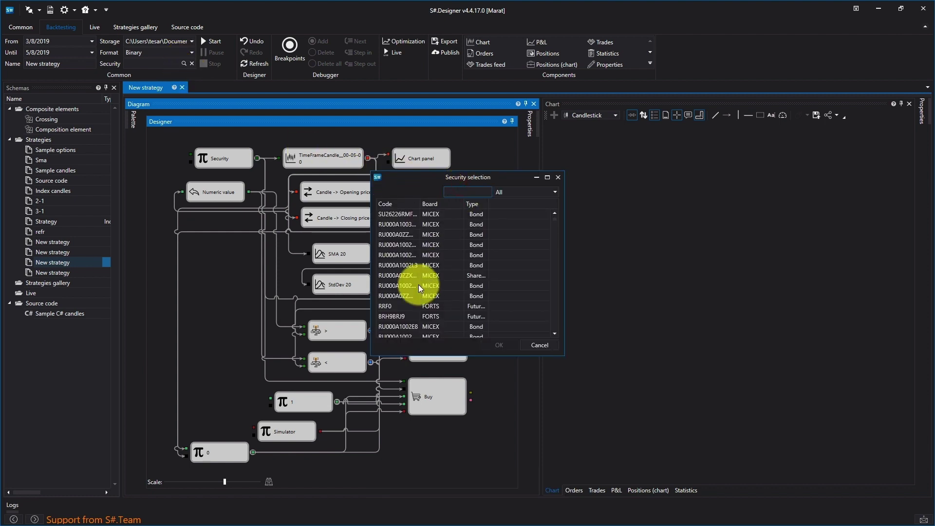
type("sber@")
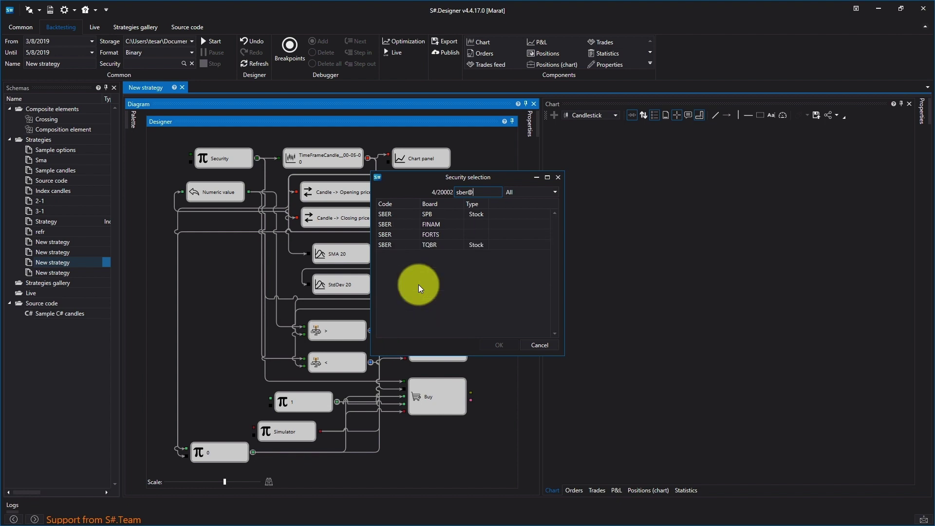
double_click(424, 245)
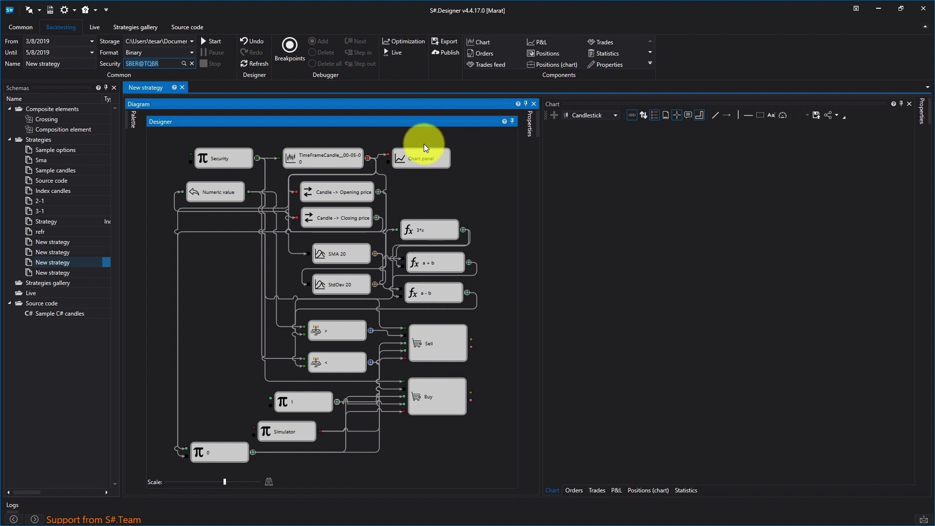
left_click(213, 41)
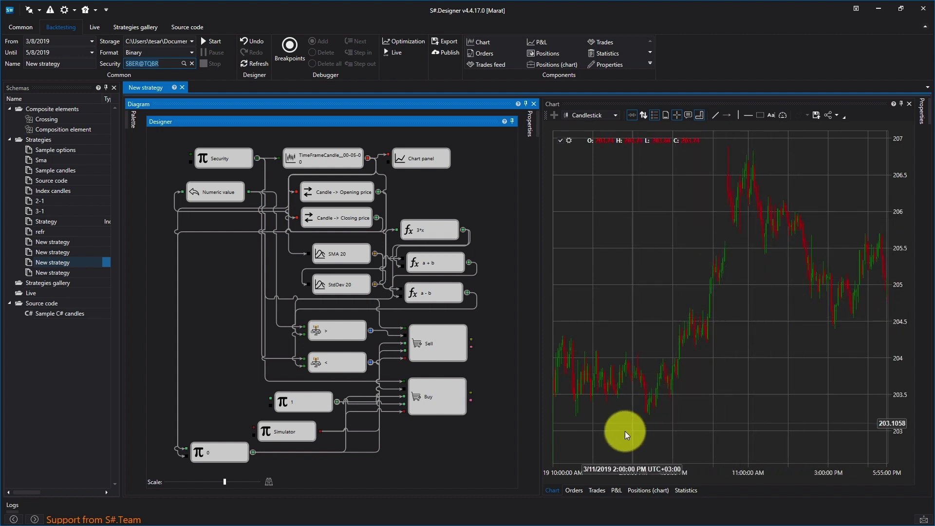
Review the backtest's orders, trades and profit and loss results.
left_click(576, 496)
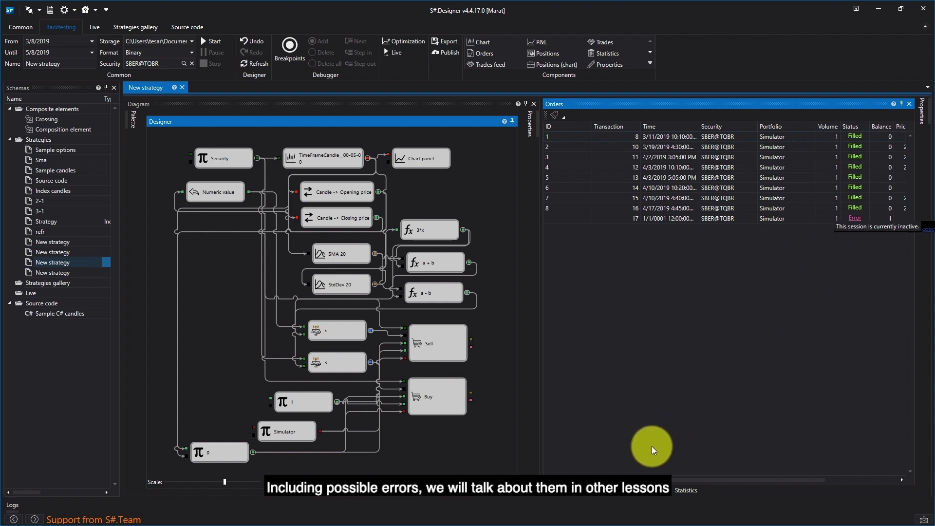
left_click(601, 496)
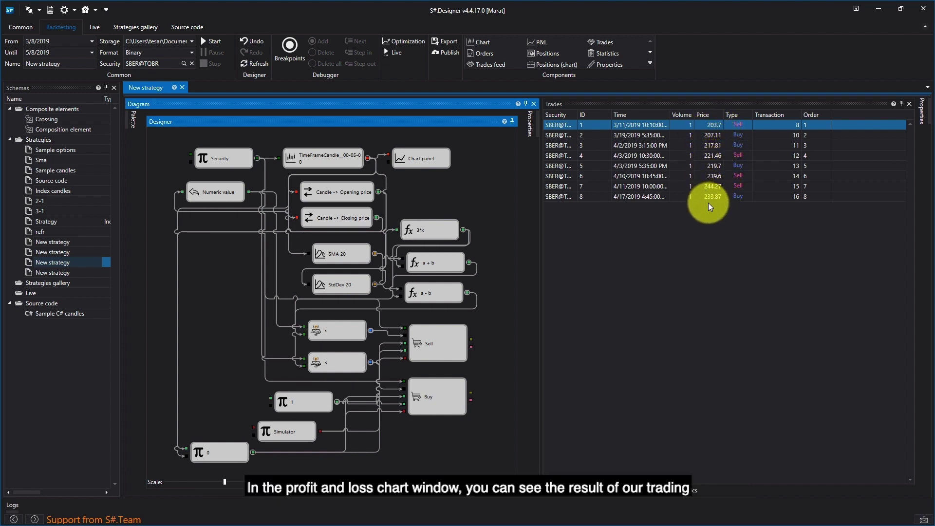
left_click(616, 492)
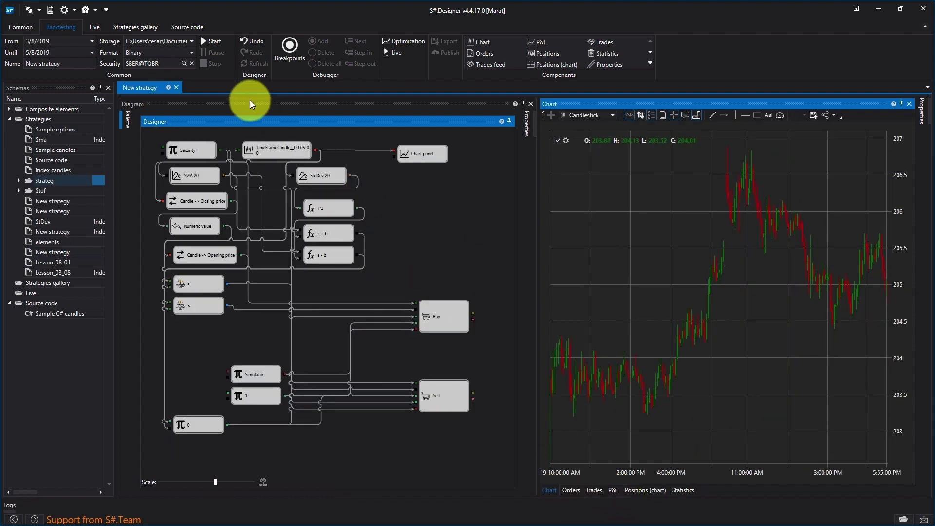
Add an Indicator cube to the right of the formula cubes, with type SMA and period 1.
left_click(123, 119)
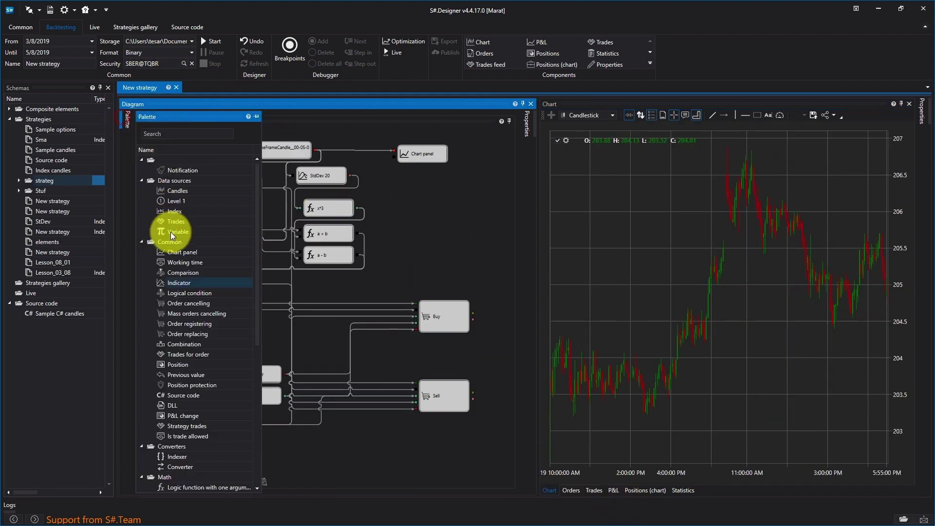
left_click_drag(175, 280, 379, 196)
right_click(422, 208)
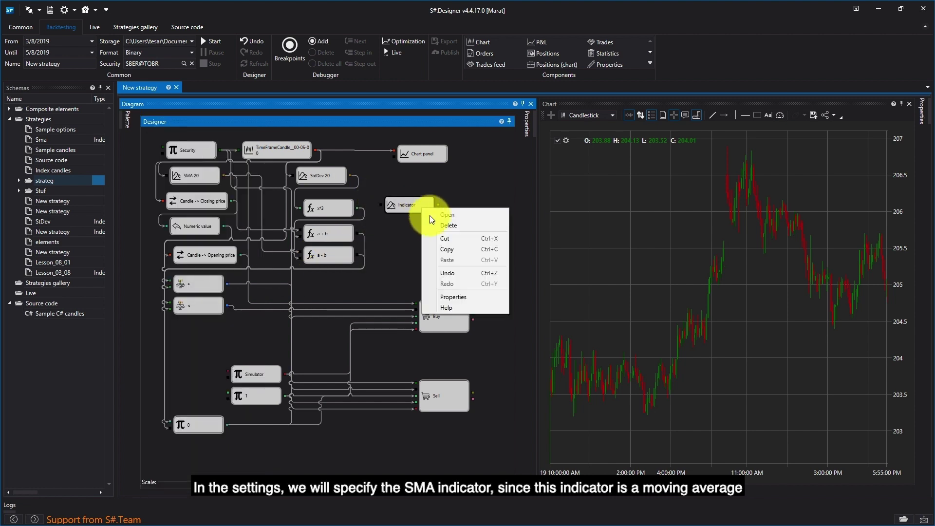
left_click(458, 296)
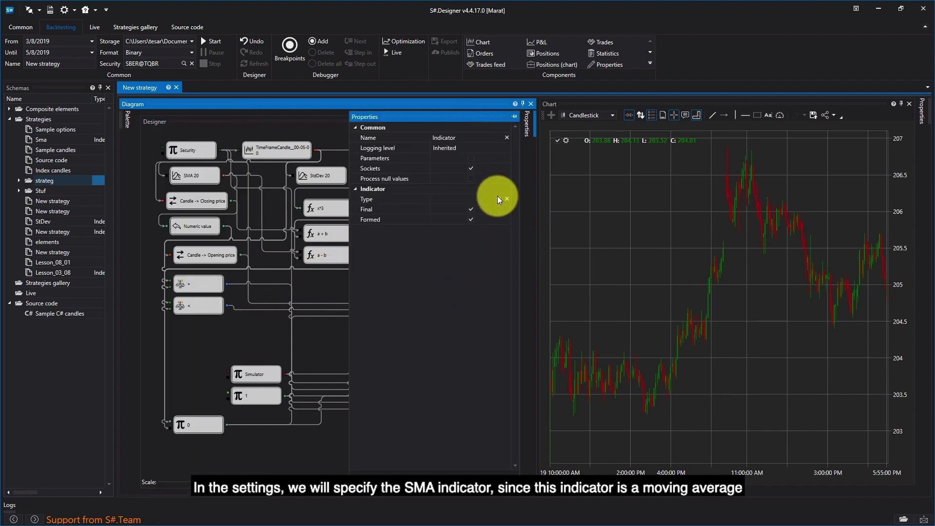
left_click(498, 198)
type("sma")
double_click(484, 210)
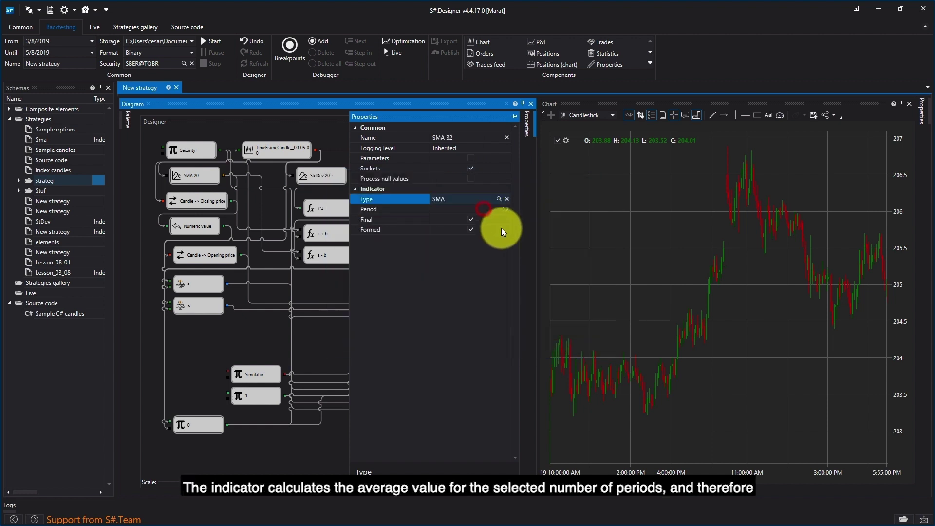
left_click(503, 210)
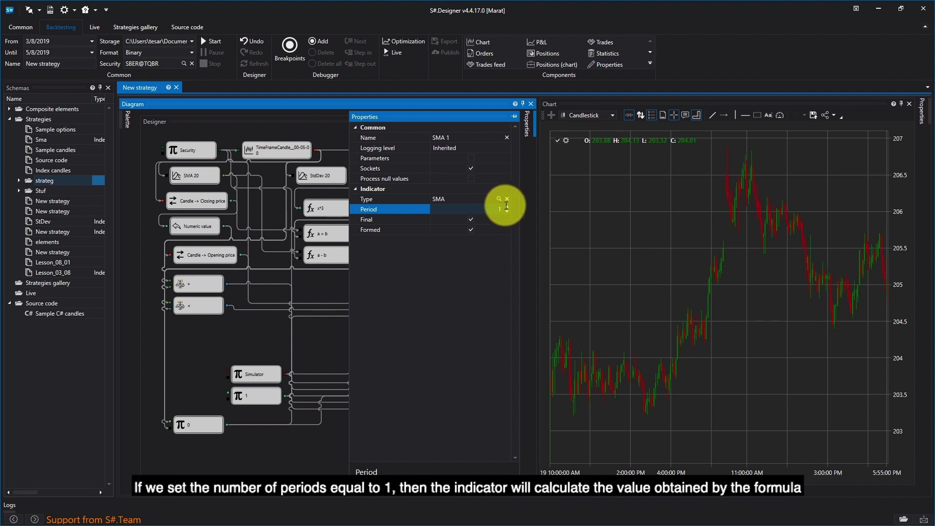
left_click(332, 290)
Duplicate the SMA 1 indicator cube and place the copy directly below the original.
right_click(420, 208)
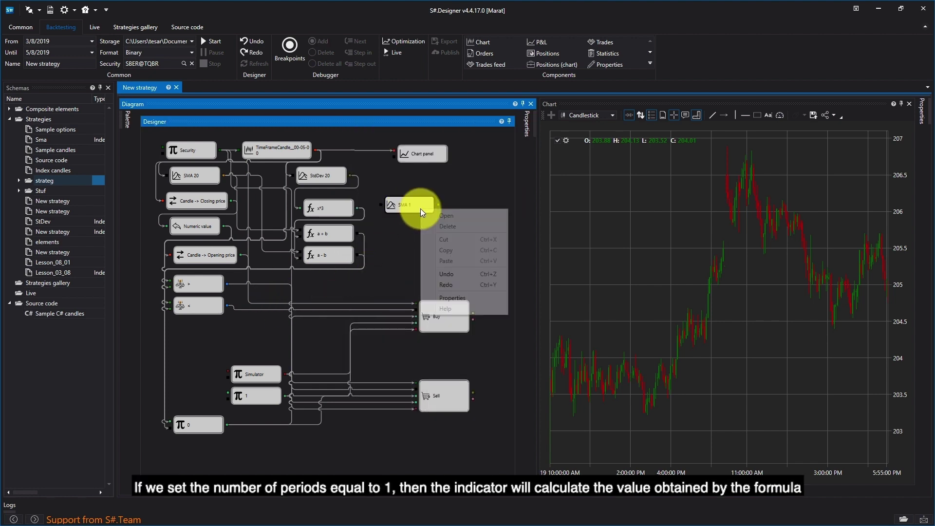
left_click(453, 250)
right_click(429, 247)
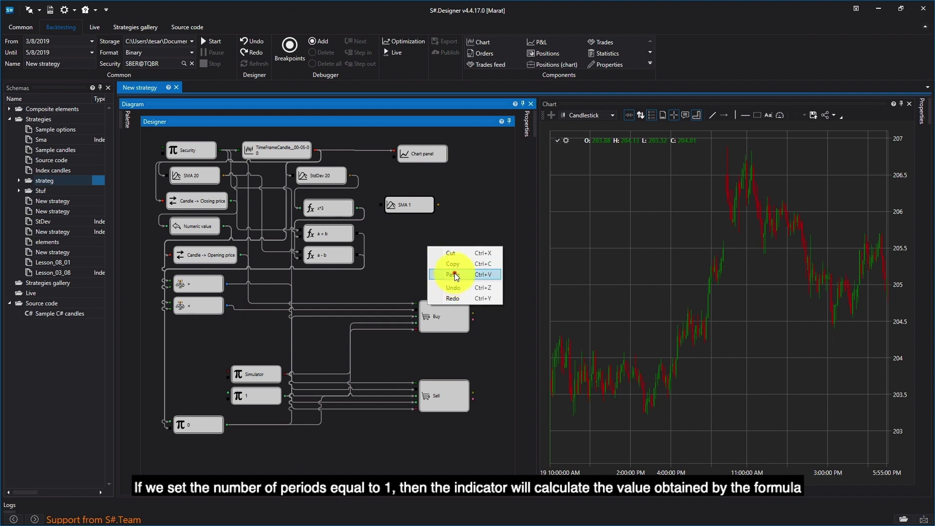
left_click(454, 273)
left_click_drag(421, 215, 419, 232)
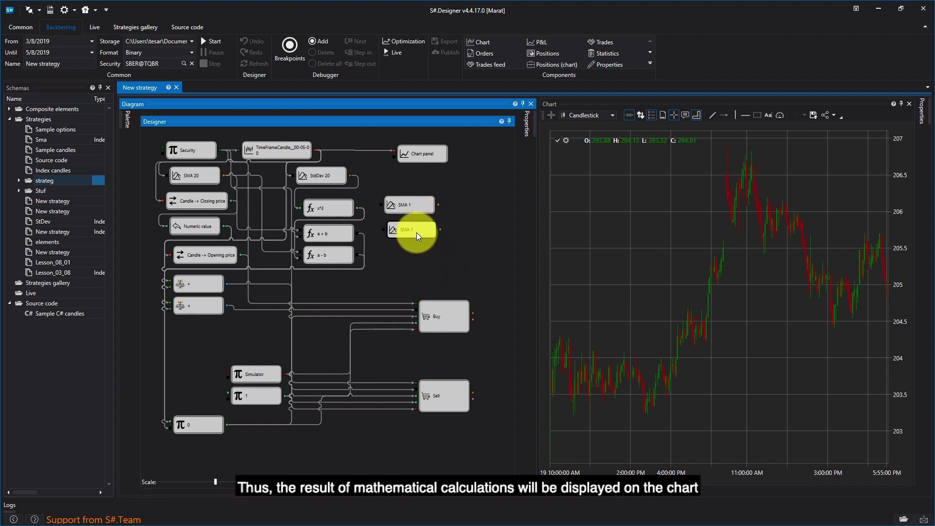
Connect a + b to the upper SMA 1 cube and a - b to the lower, link both to the Chart panel and run the backtest.
left_click_drag(358, 209, 381, 205)
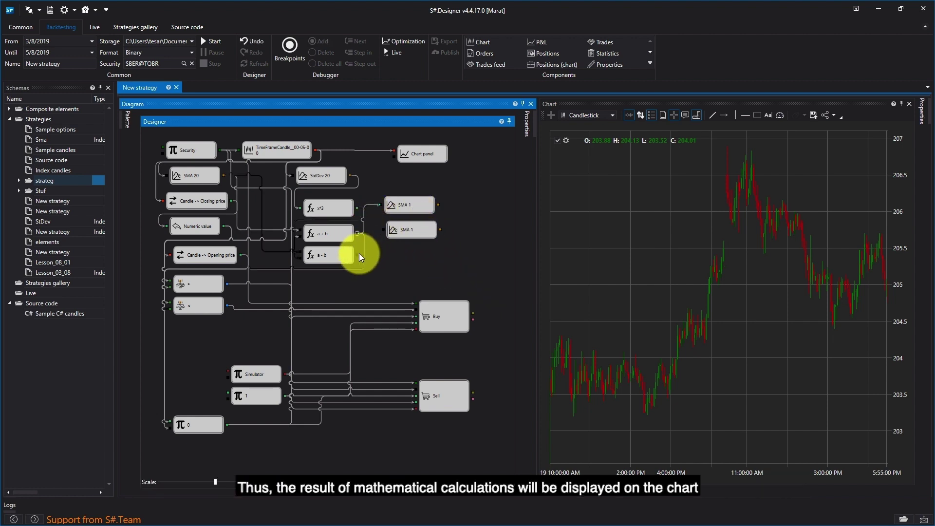
left_click_drag(356, 255, 383, 229)
left_click_drag(438, 204, 415, 156)
left_click_drag(440, 229, 444, 146)
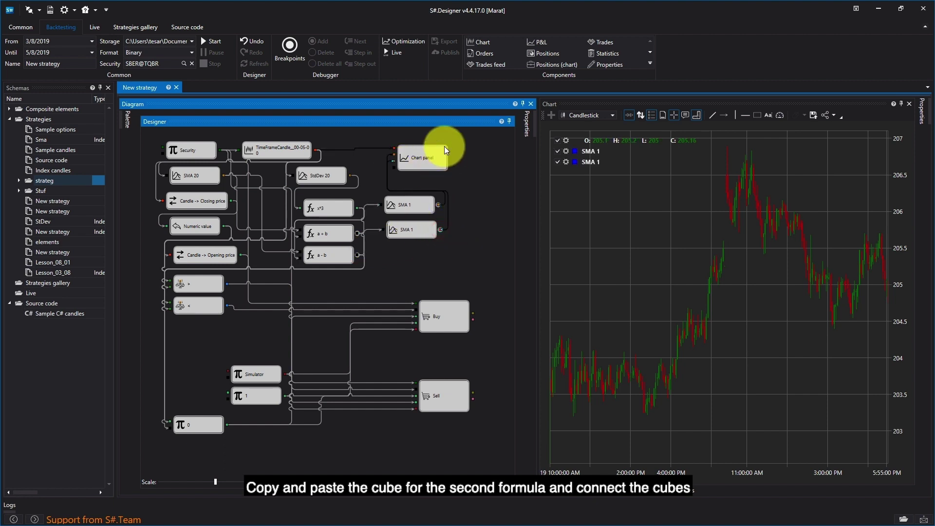
left_click(221, 42)
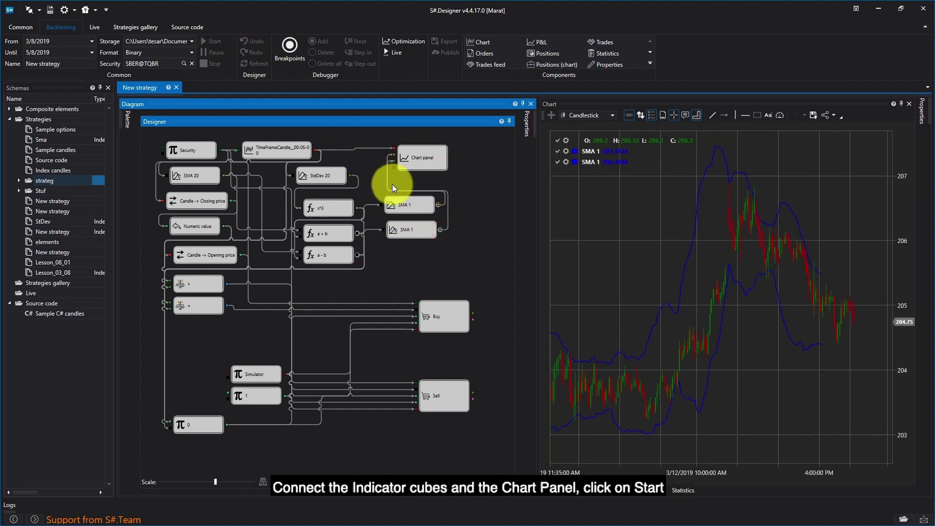